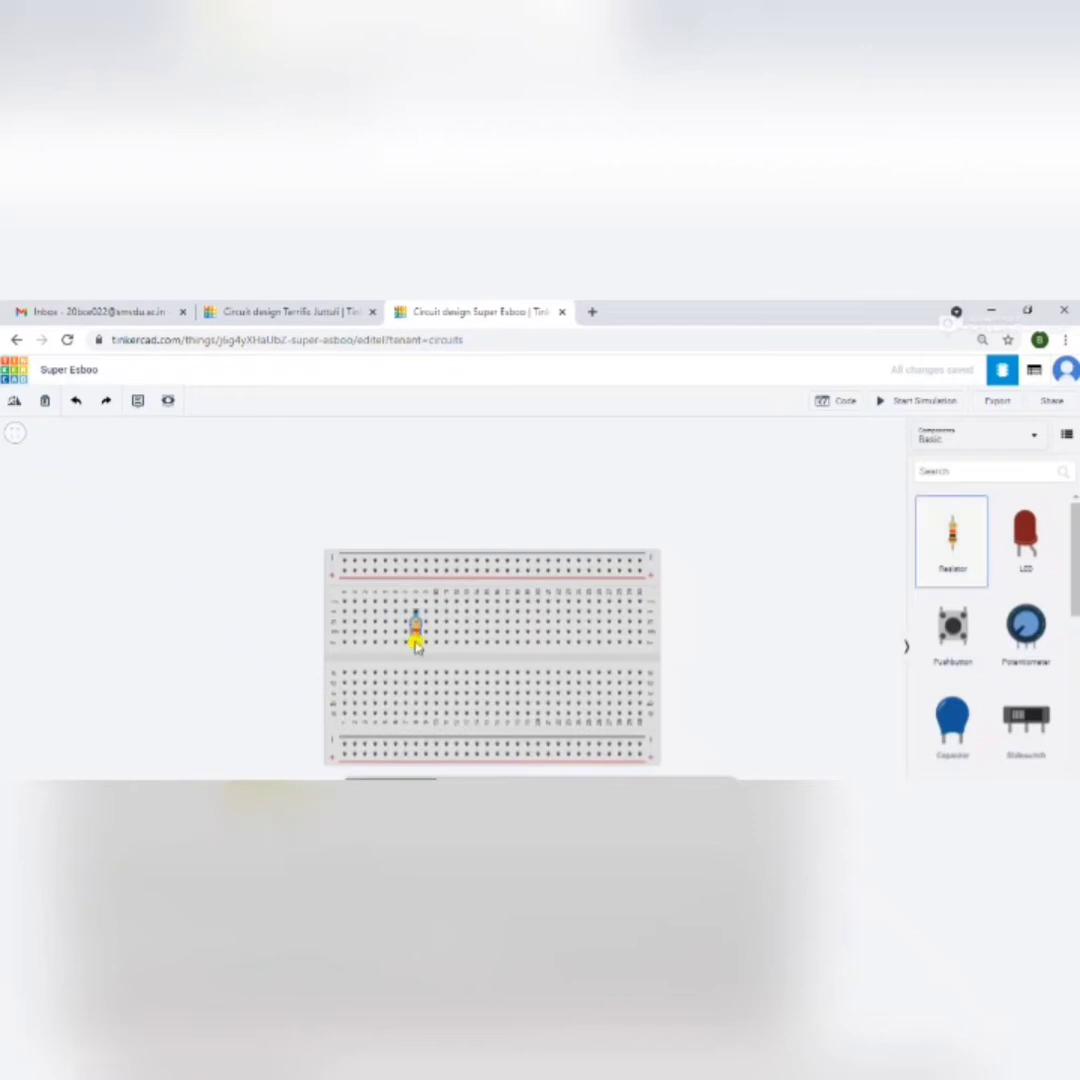
Step: Place a resistor on the breadboard, rotate it horizontal, and move it to the upper terminal rows, starting at column 8
click(415, 651)
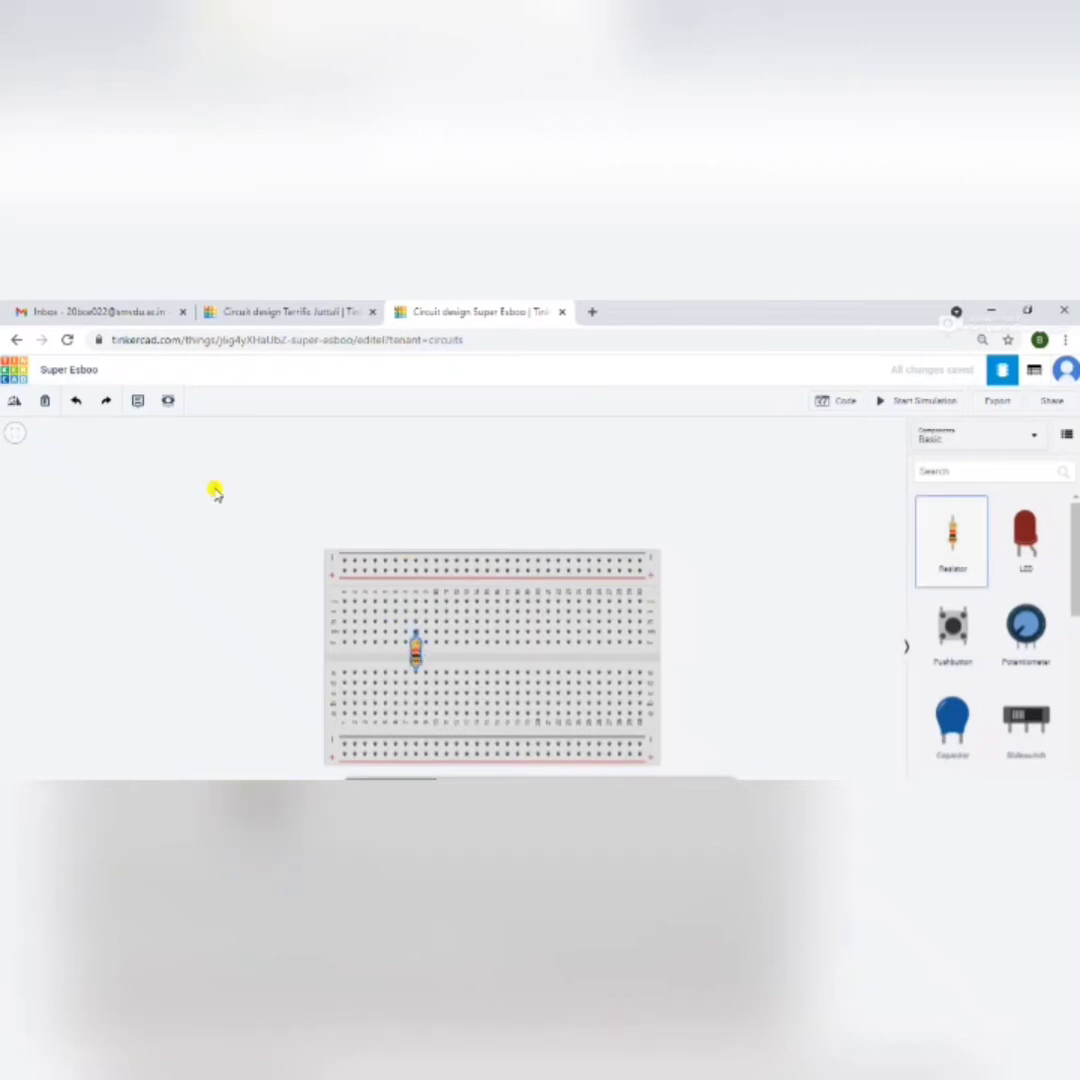
click(13, 405)
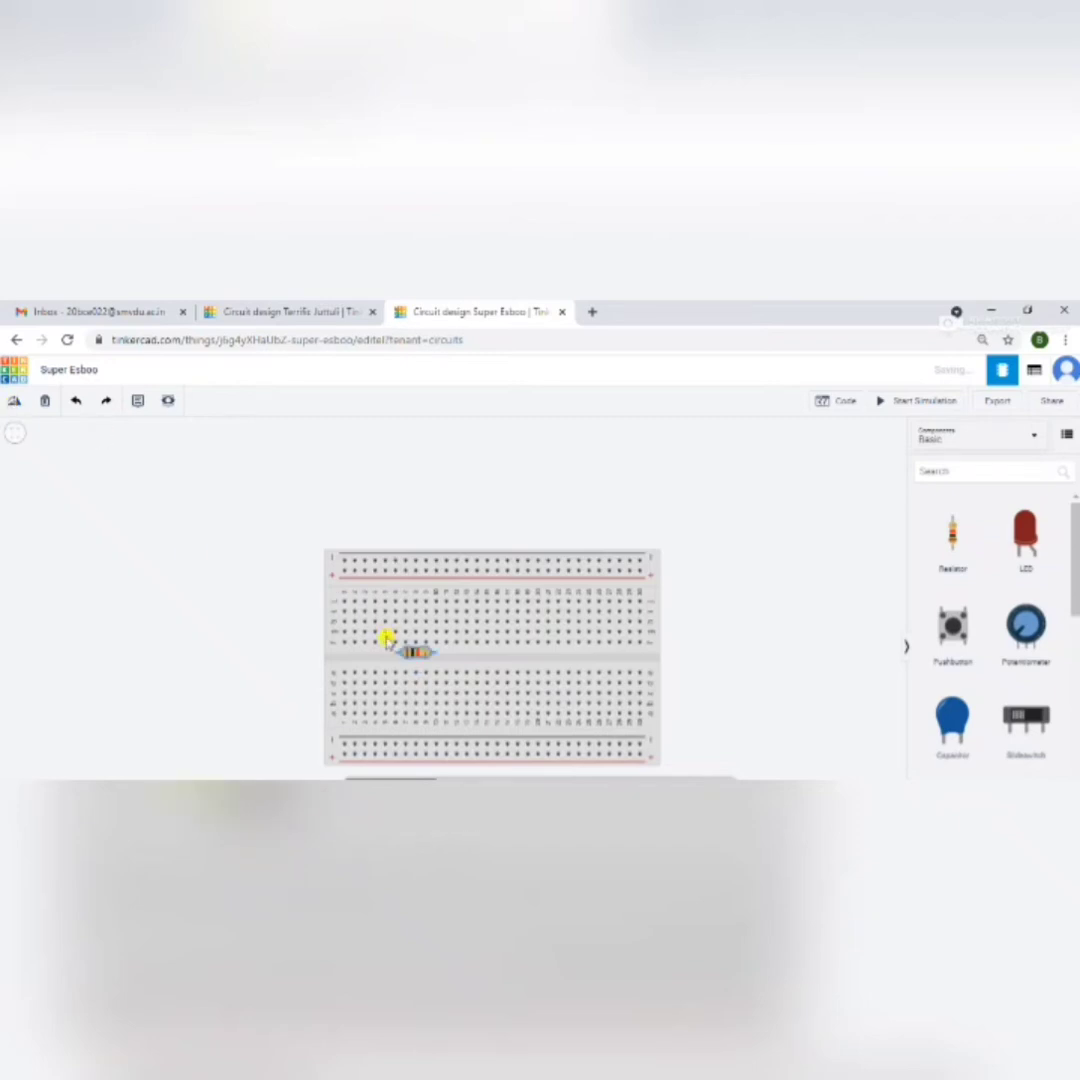
drag(410, 657, 437, 610)
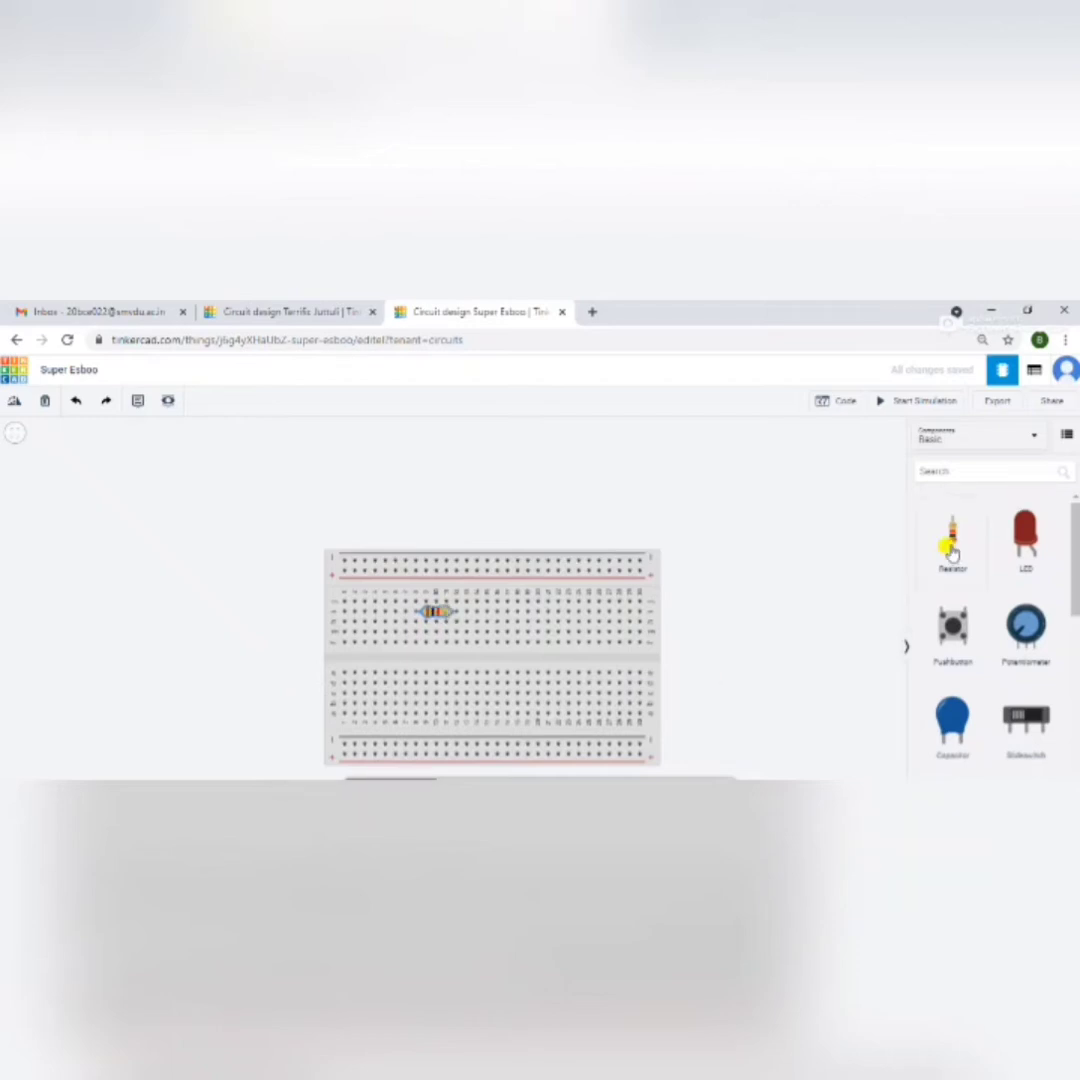
Step: Add a second resistor, rotate it horizontal, and place it one row below the first, starting at the first resistor's end column
drag(955, 550, 470, 608)
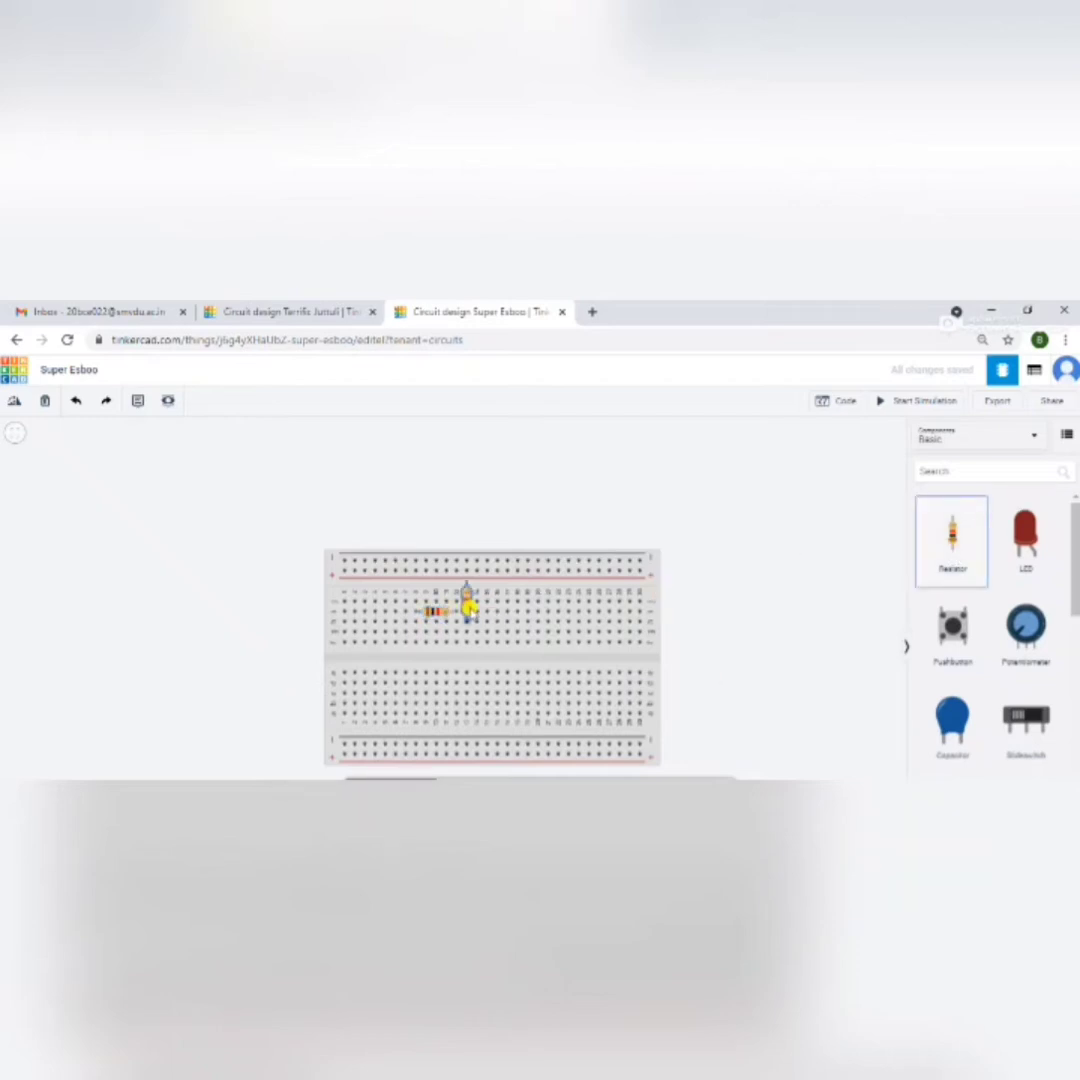
click(12, 406)
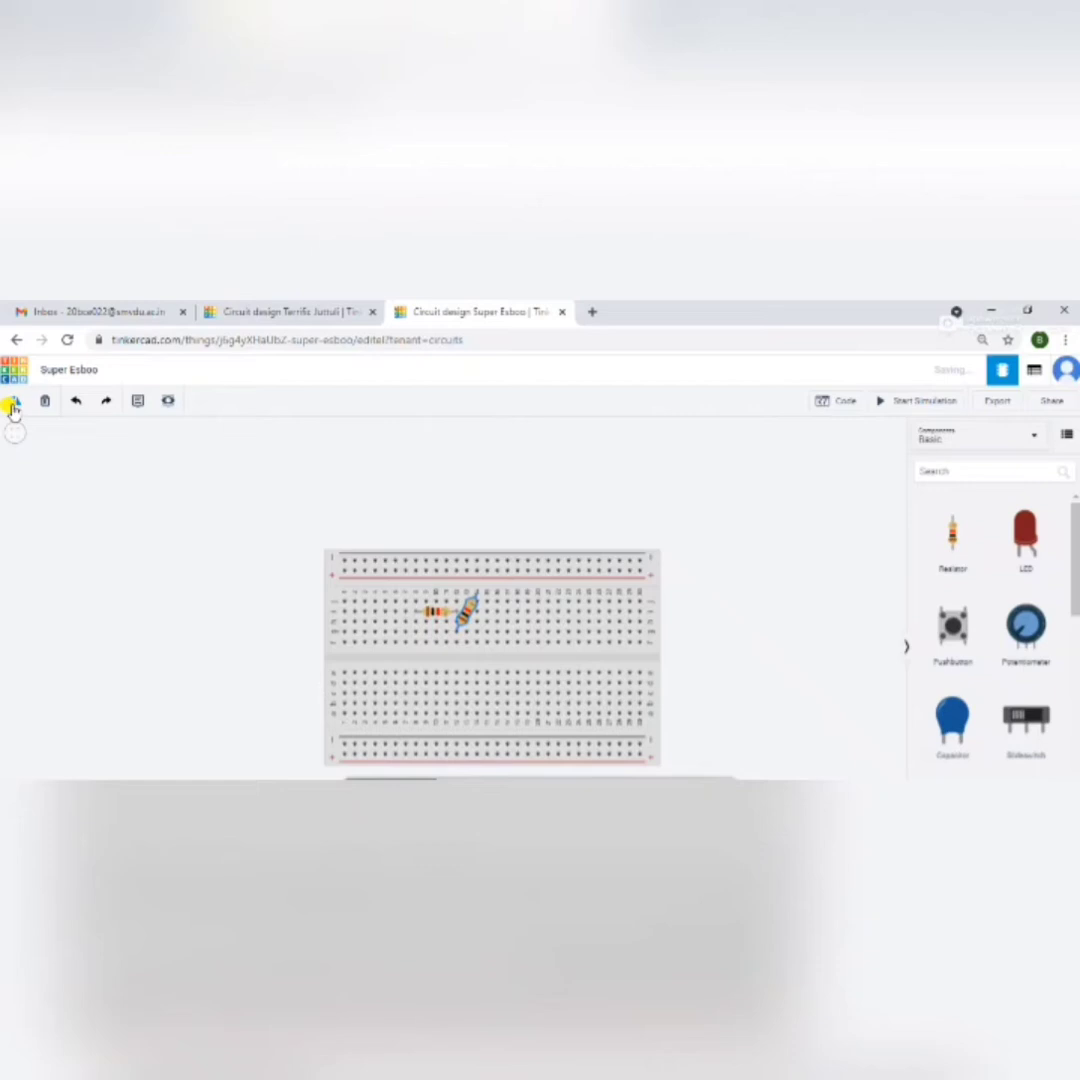
click(12, 406)
click(12, 406)
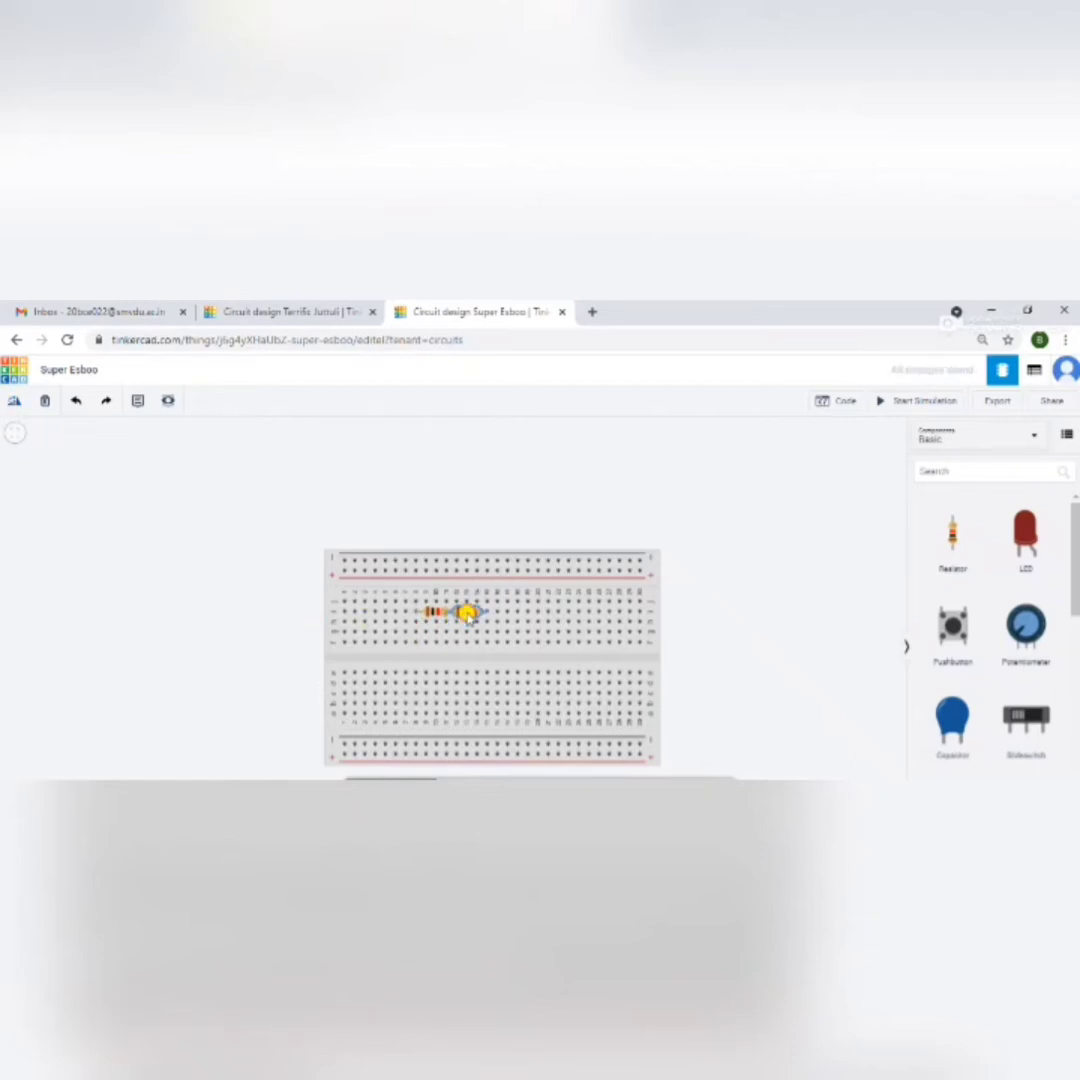
drag(475, 632, 480, 622)
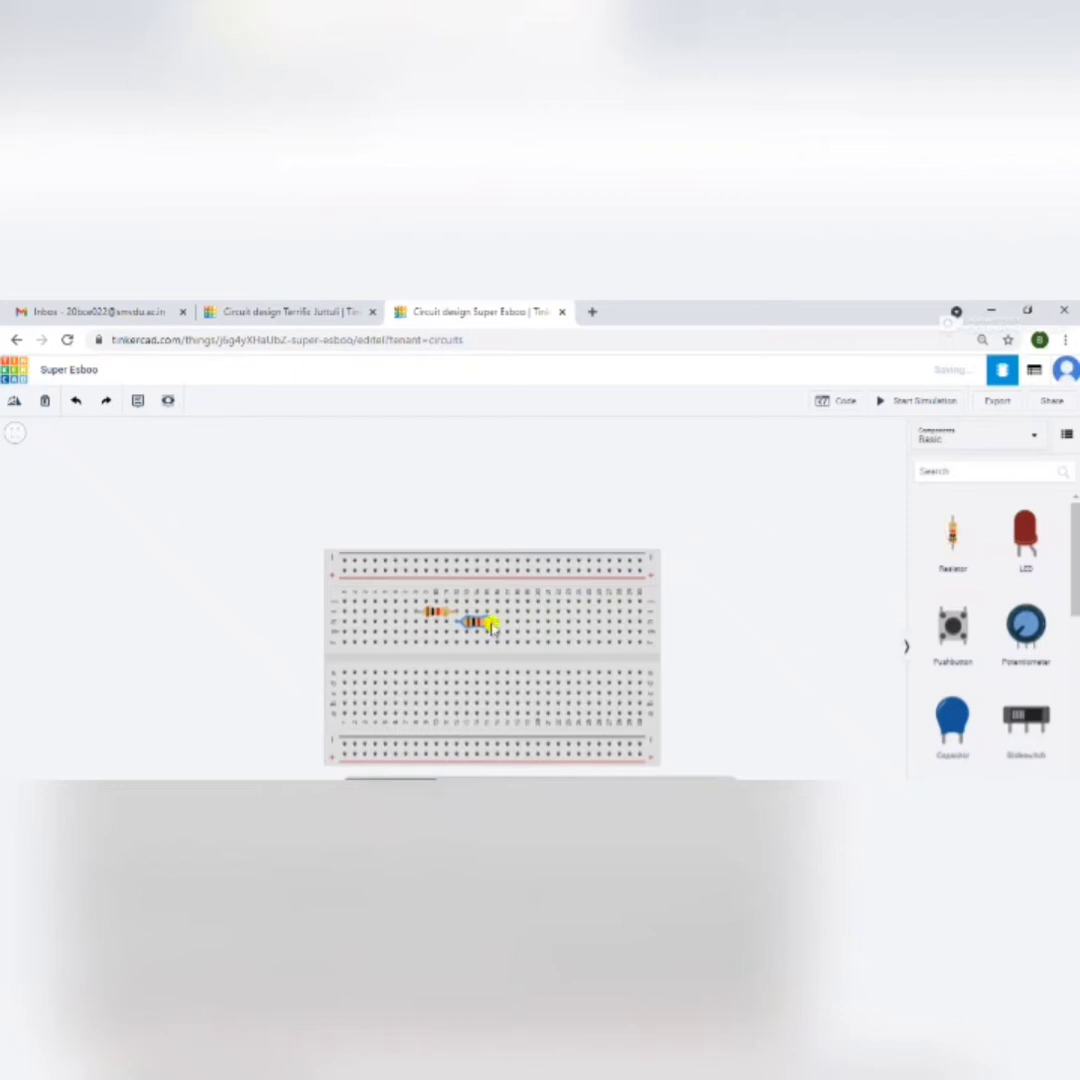
Step: Place a third resistor vertically across the breadboard's centre gap at column 12 and set its resistance to 1 Ω
click(952, 537)
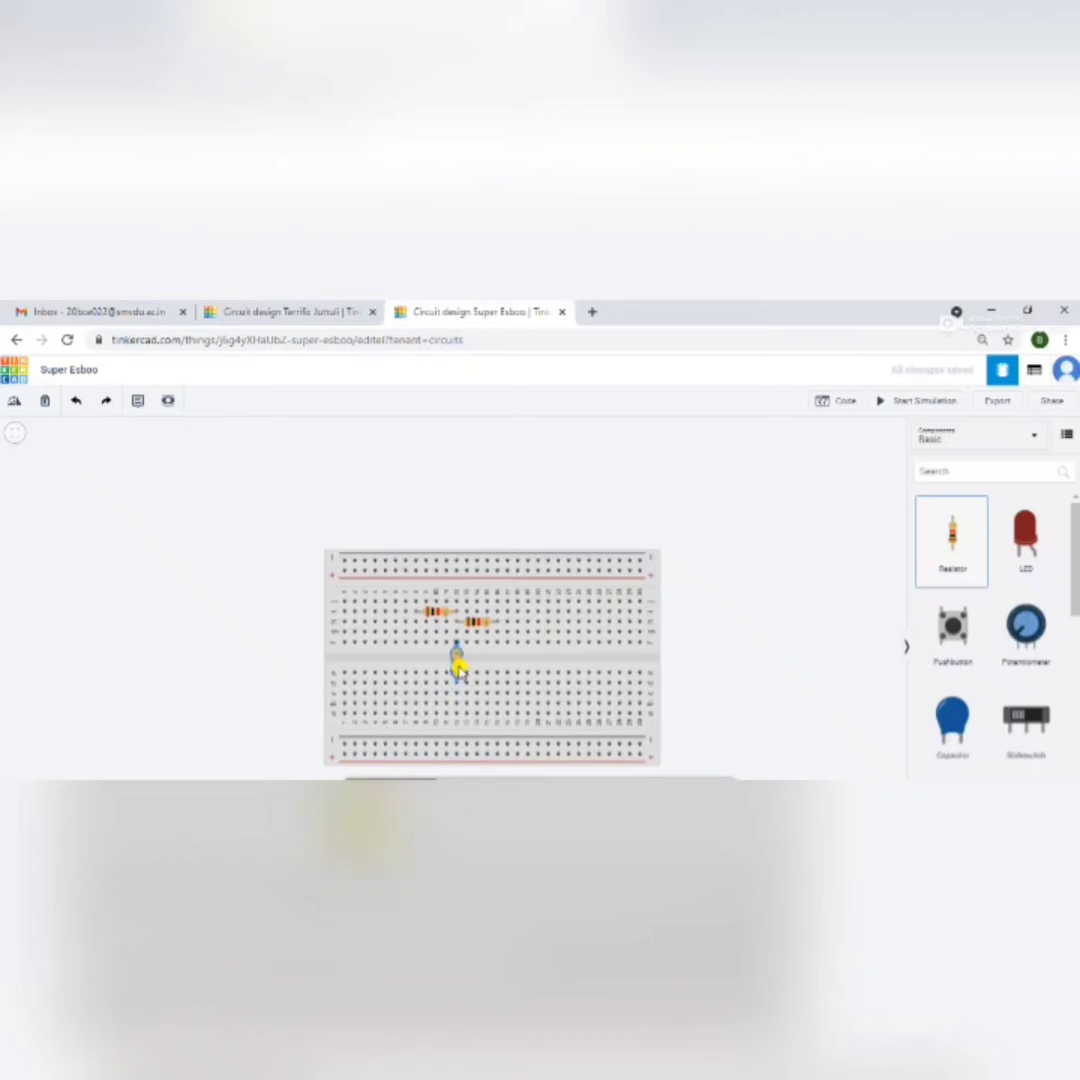
click(459, 668)
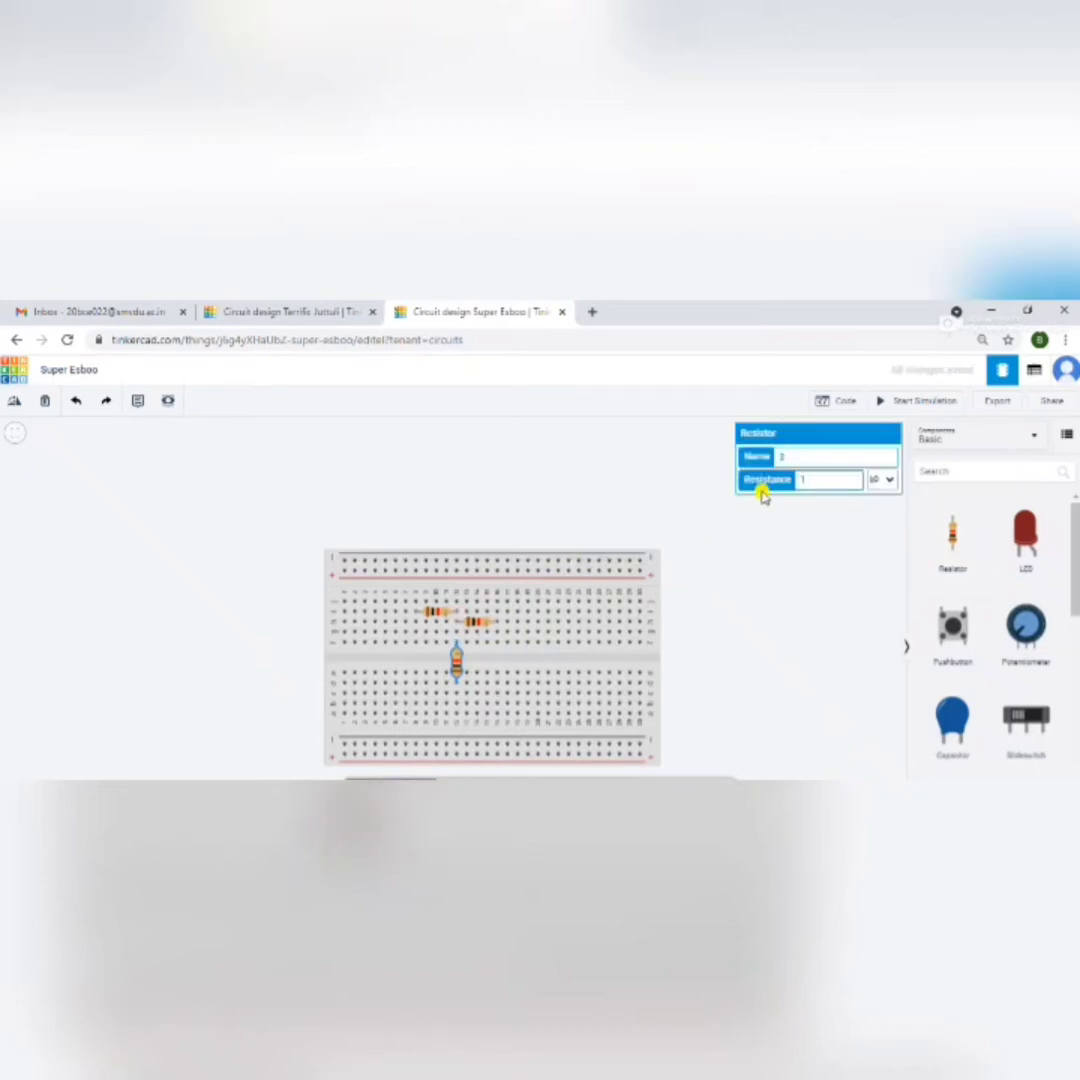
click(881, 483)
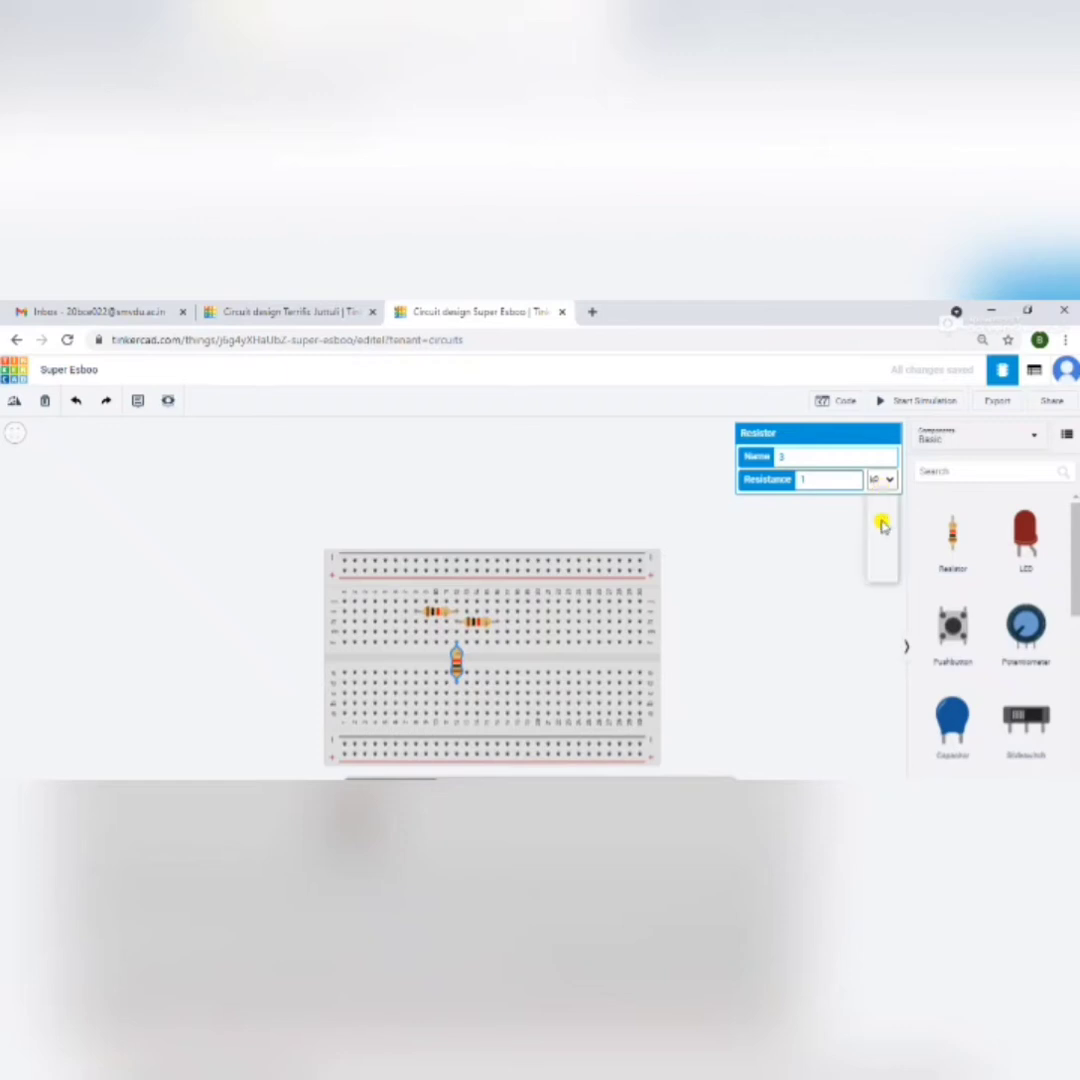
click(881, 540)
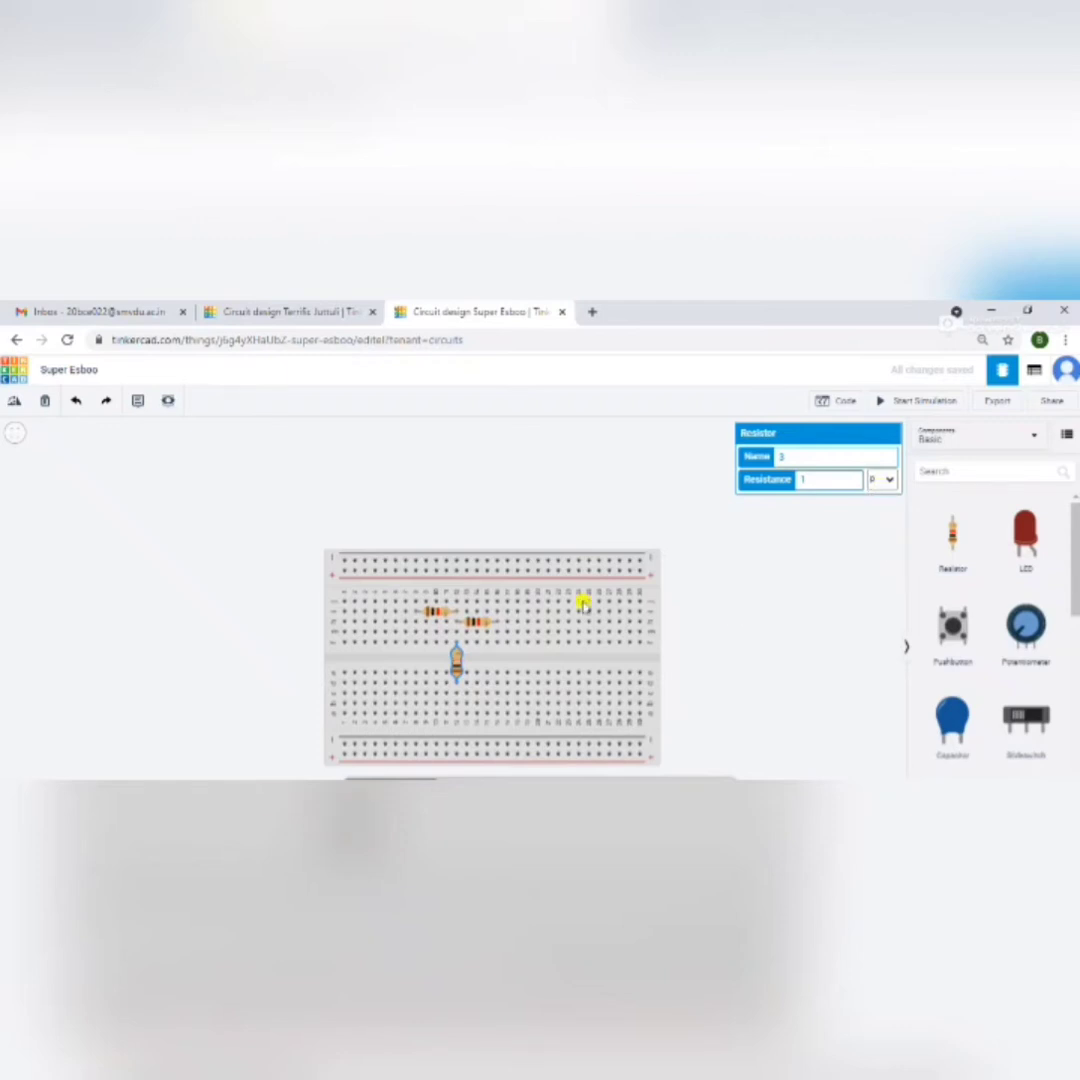
Step: Set the resistance of both horizontal resistors to 1 Ω
click(437, 611)
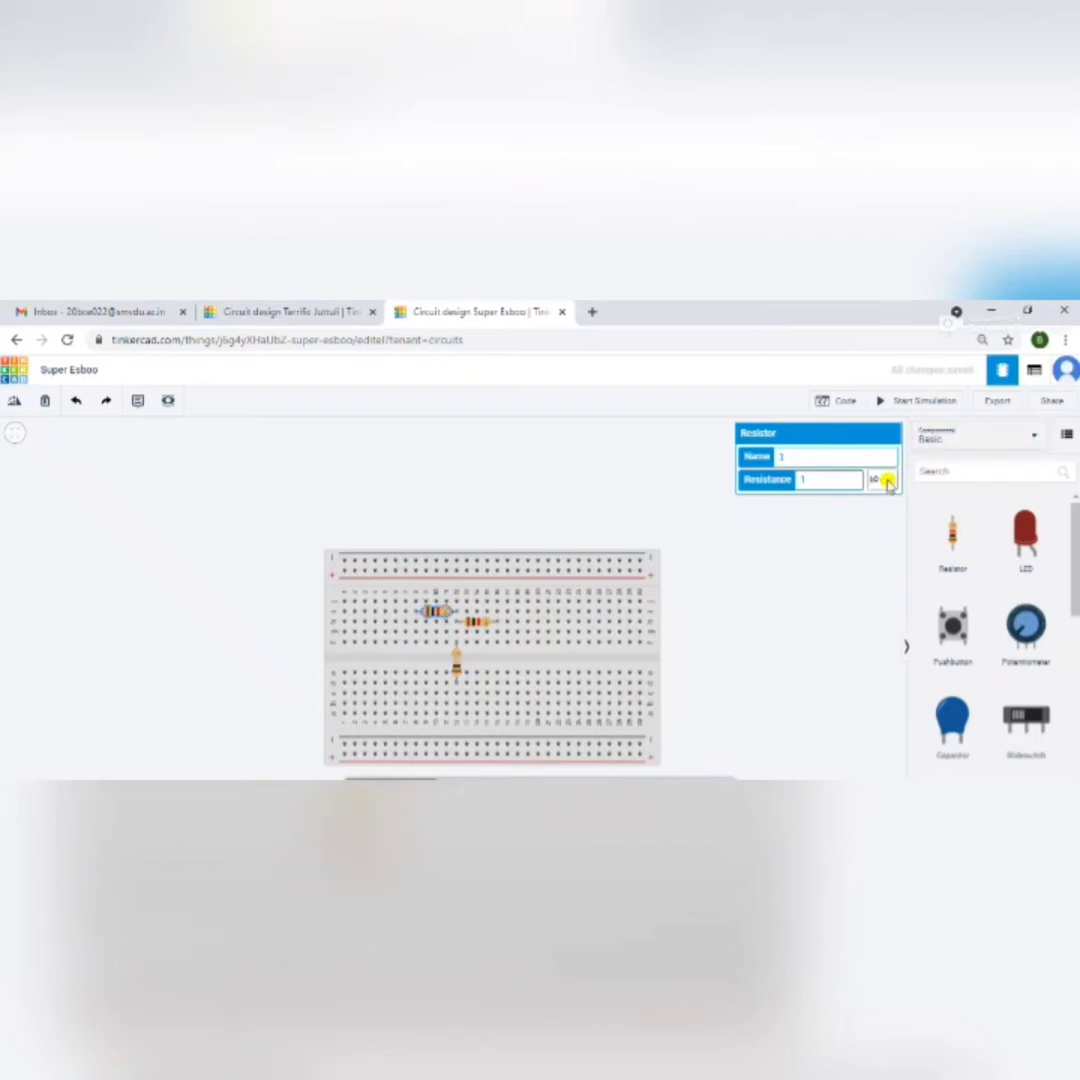
click(886, 480)
click(880, 540)
click(477, 625)
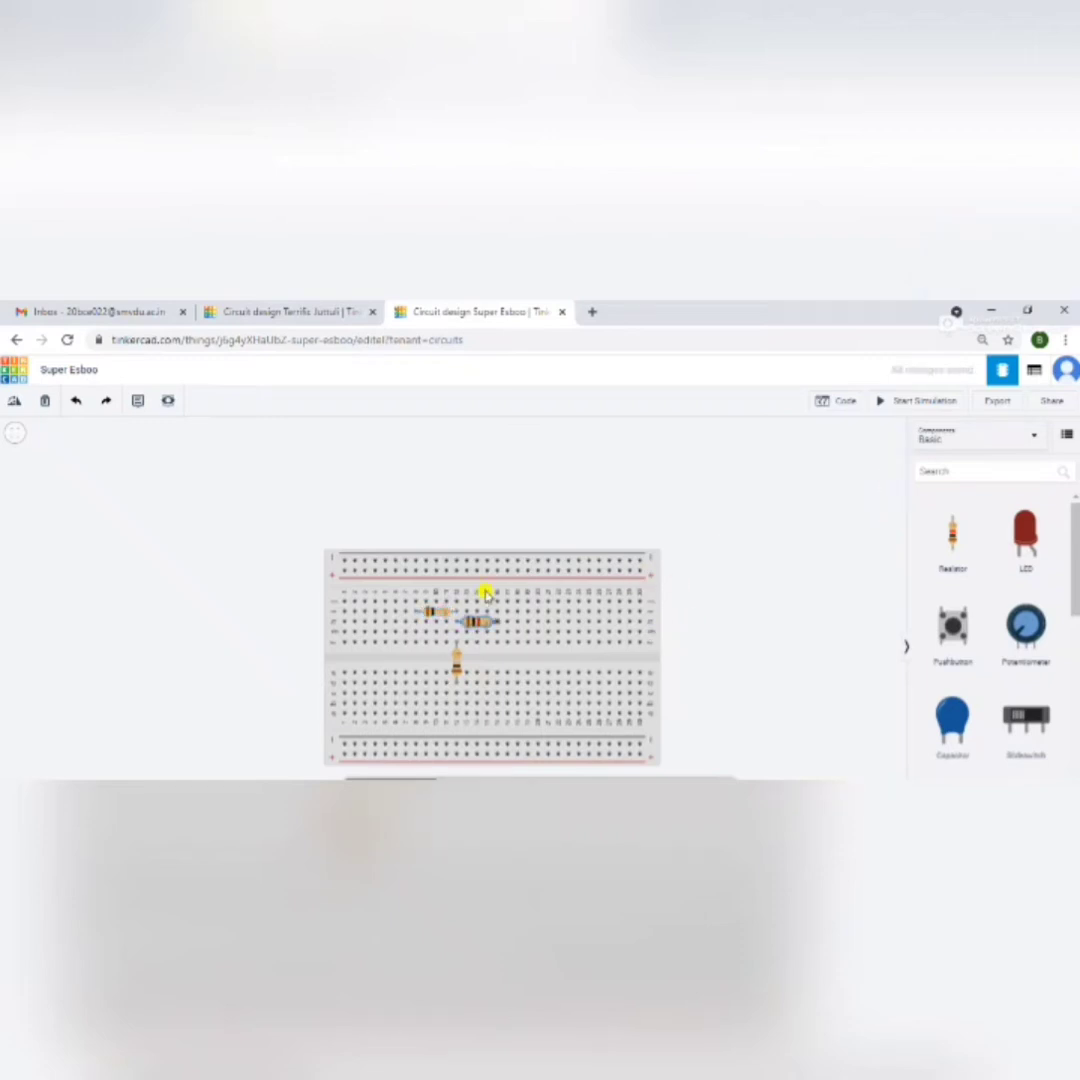
click(484, 622)
click(590, 590)
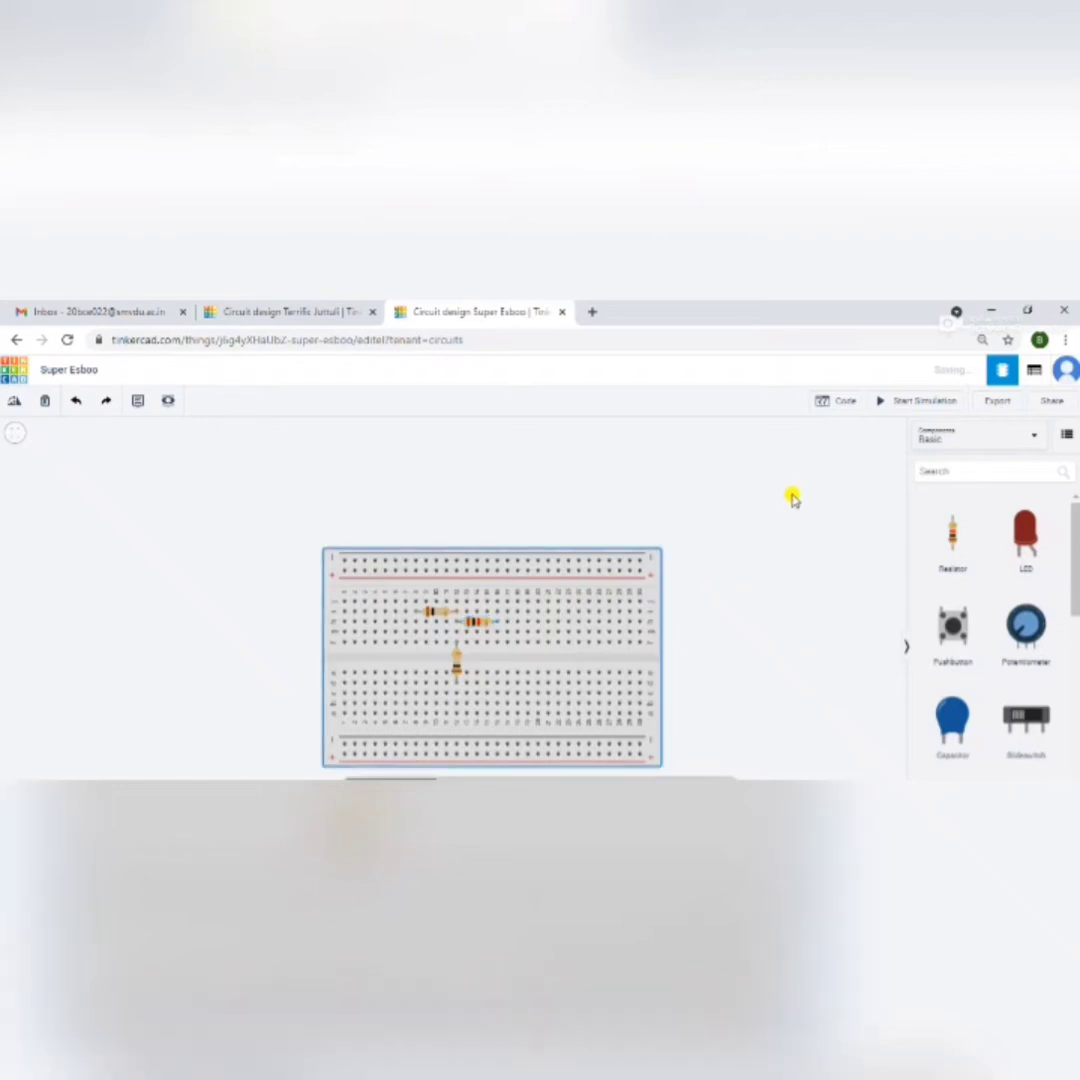
click(482, 623)
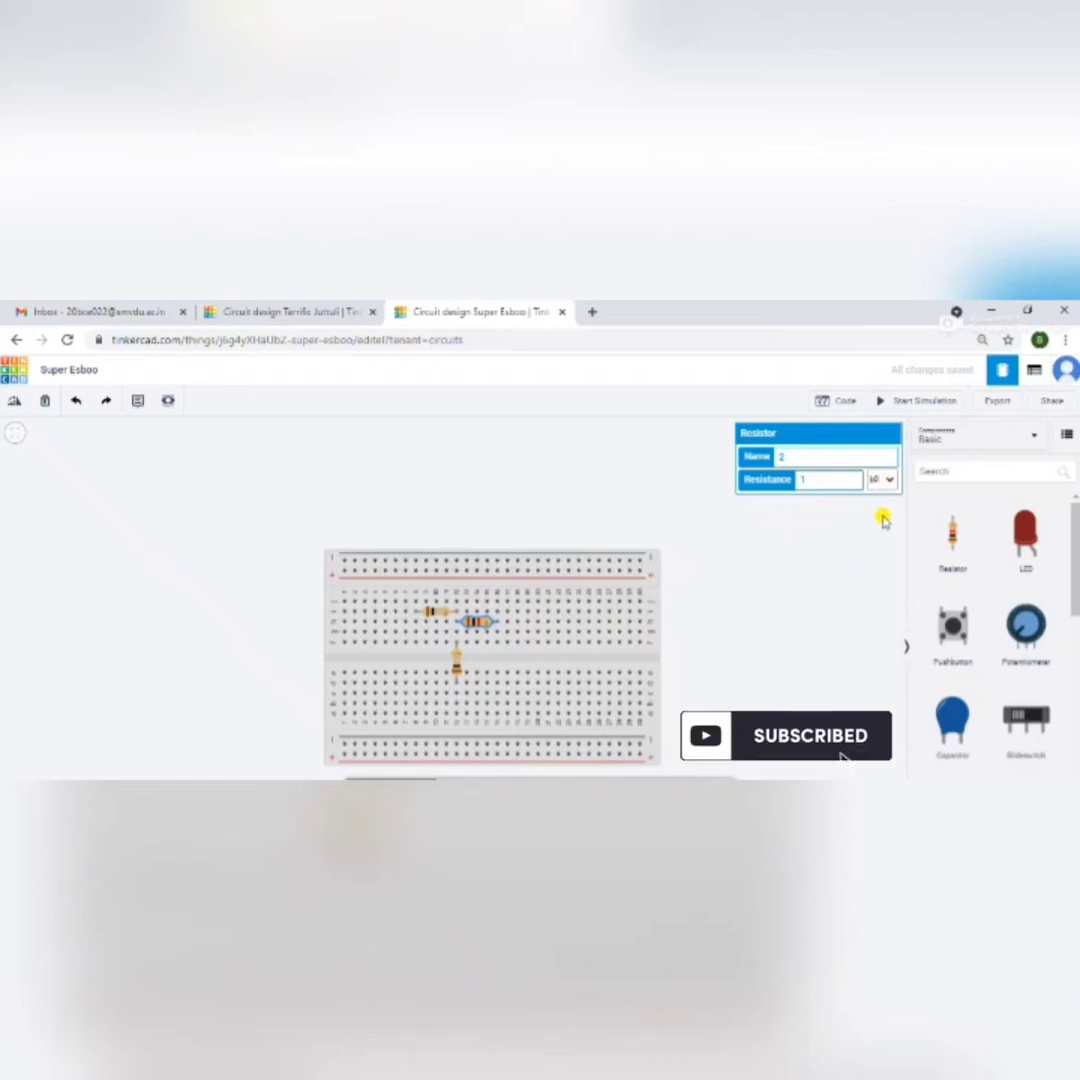
click(882, 479)
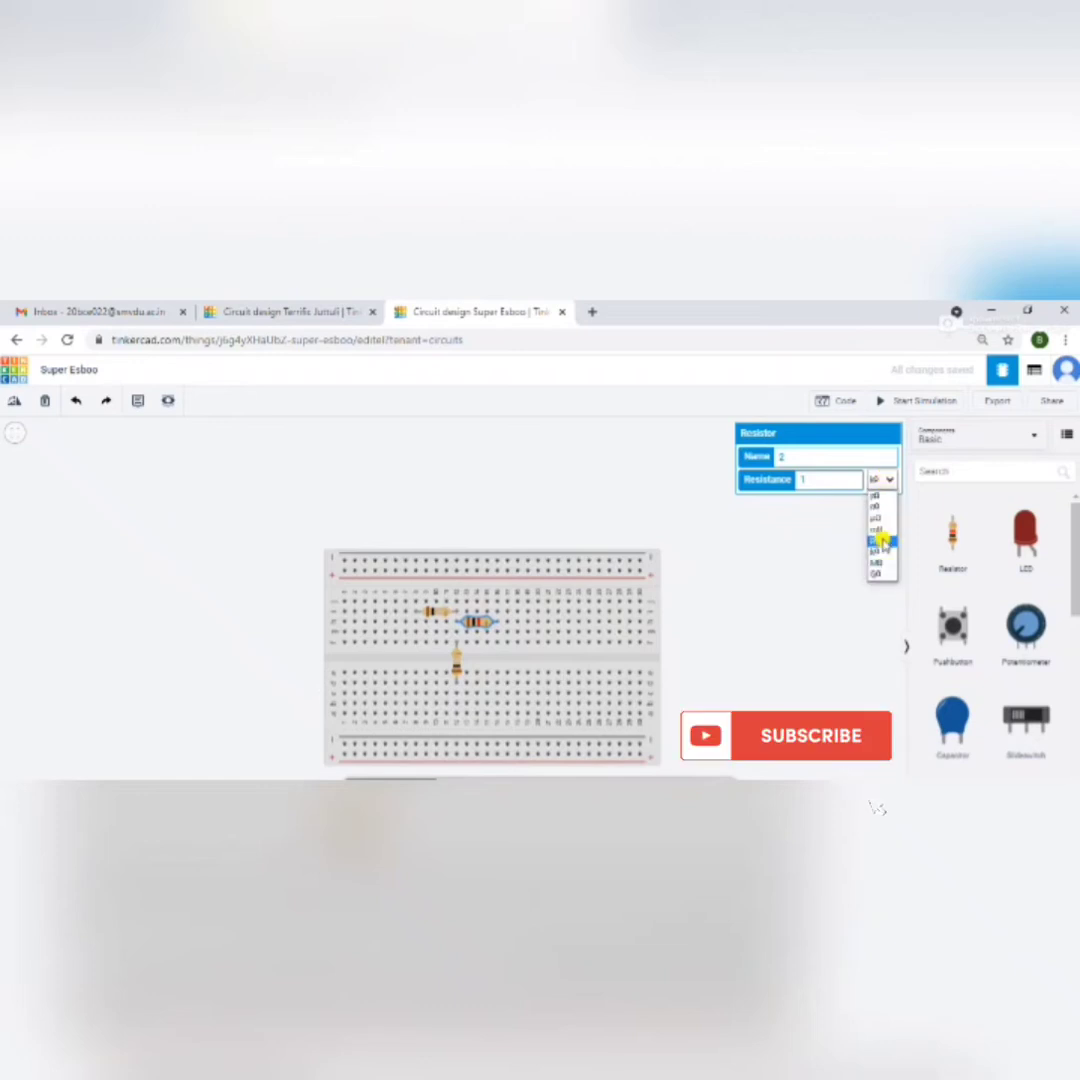
click(880, 541)
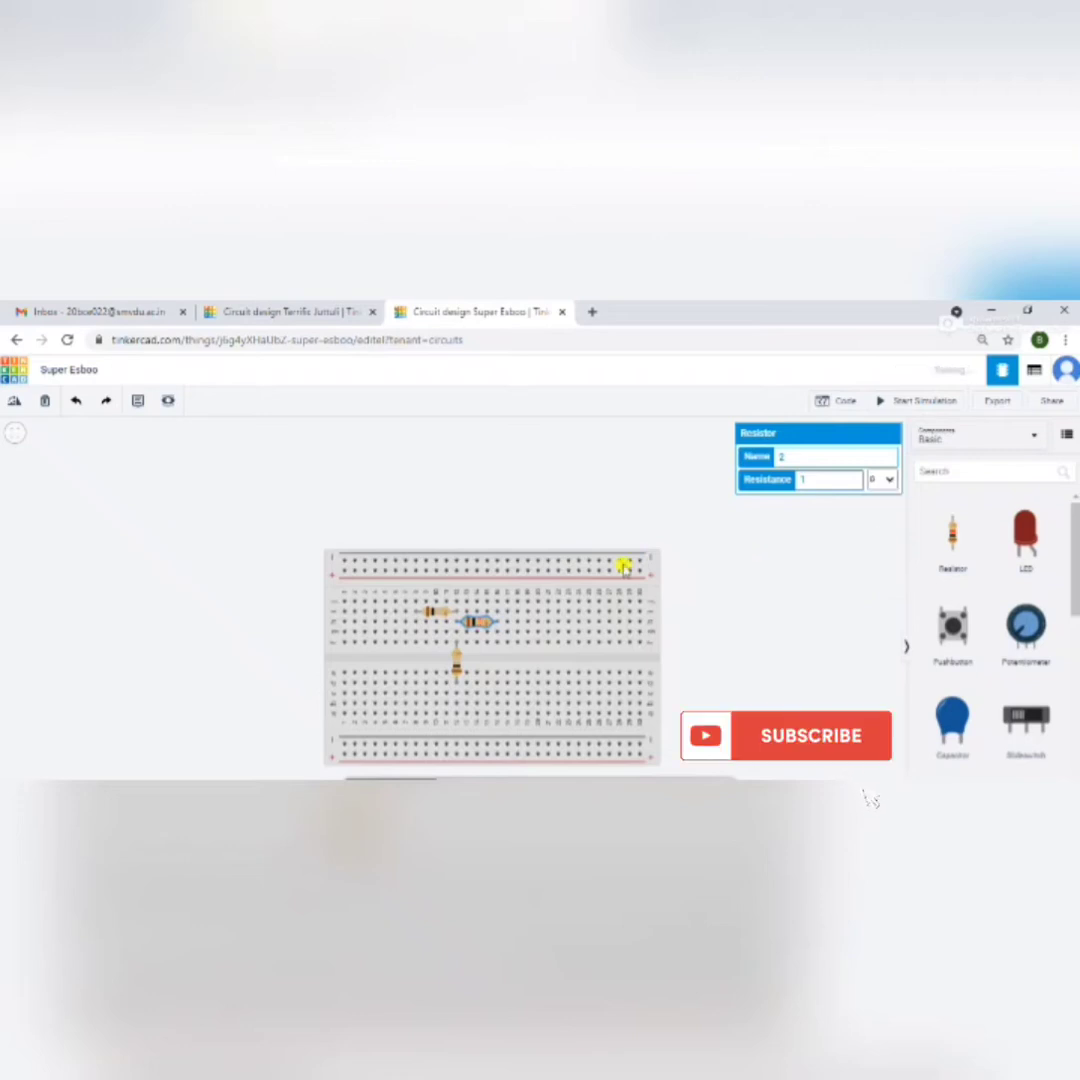
click(480, 588)
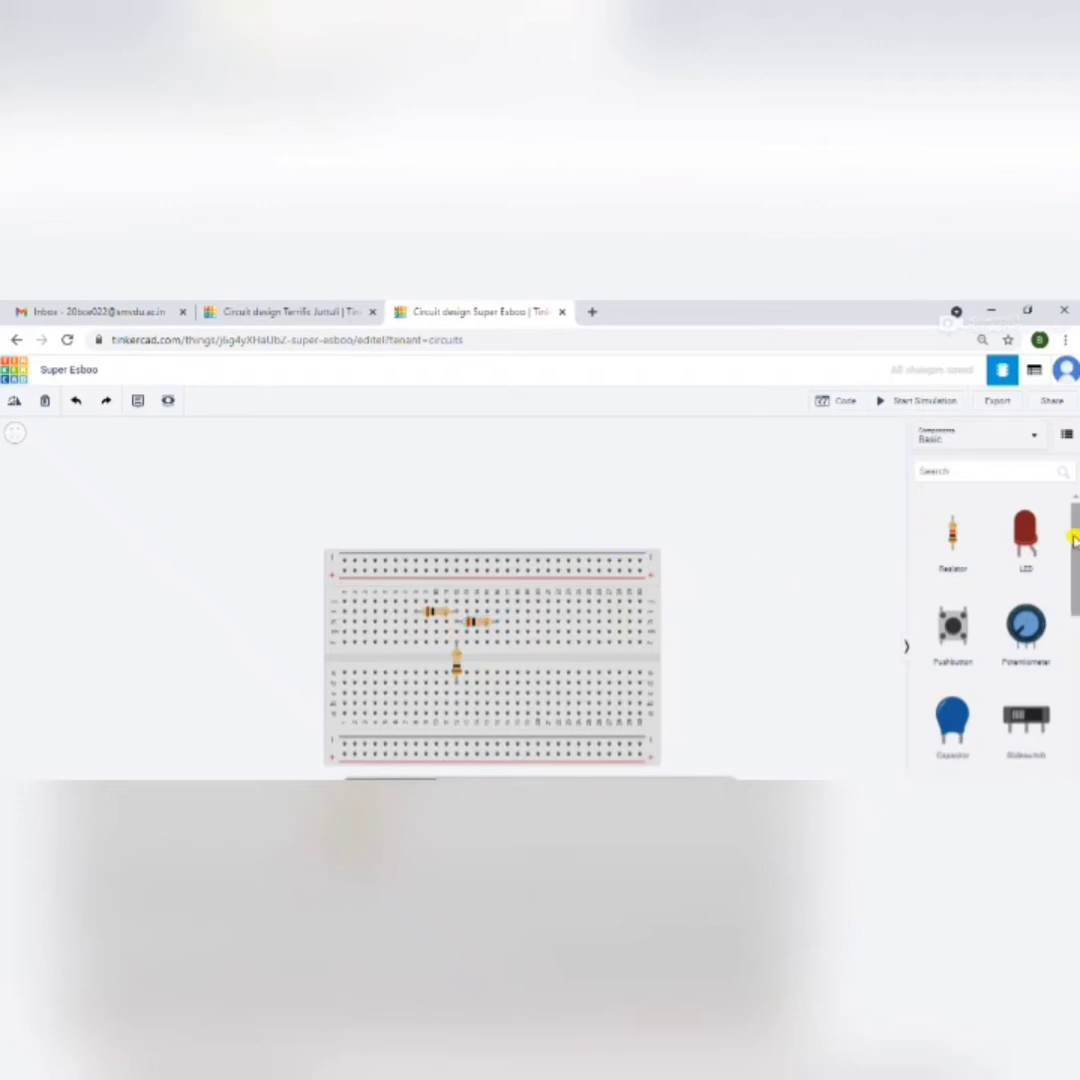
Step: Add a 9V battery, rotate it so its terminals face the breadboard, and position it just left of the board
drag(1071, 551, 1072, 574)
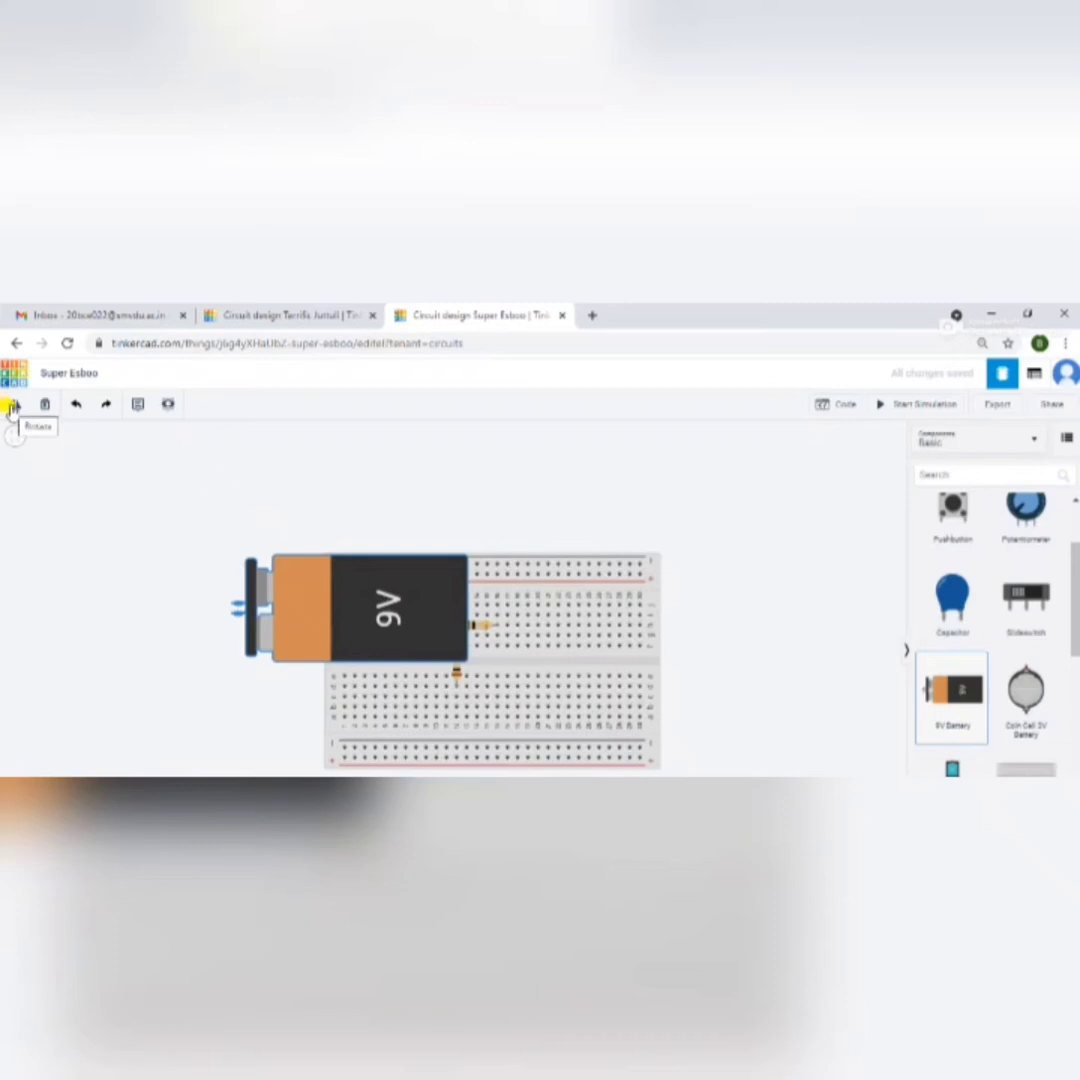
click(12, 406)
click(12, 406)
click(12, 406)
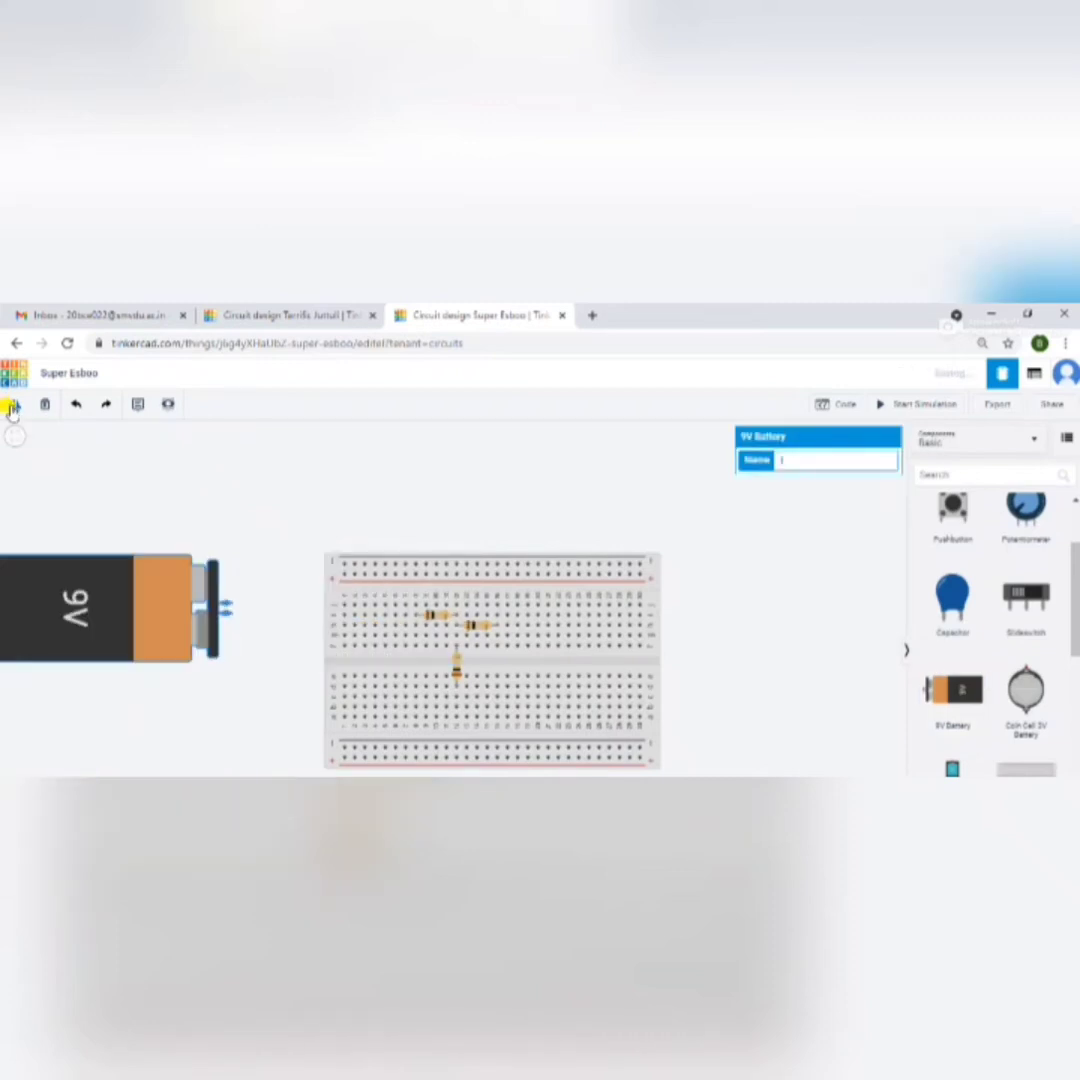
drag(120, 606, 173, 617)
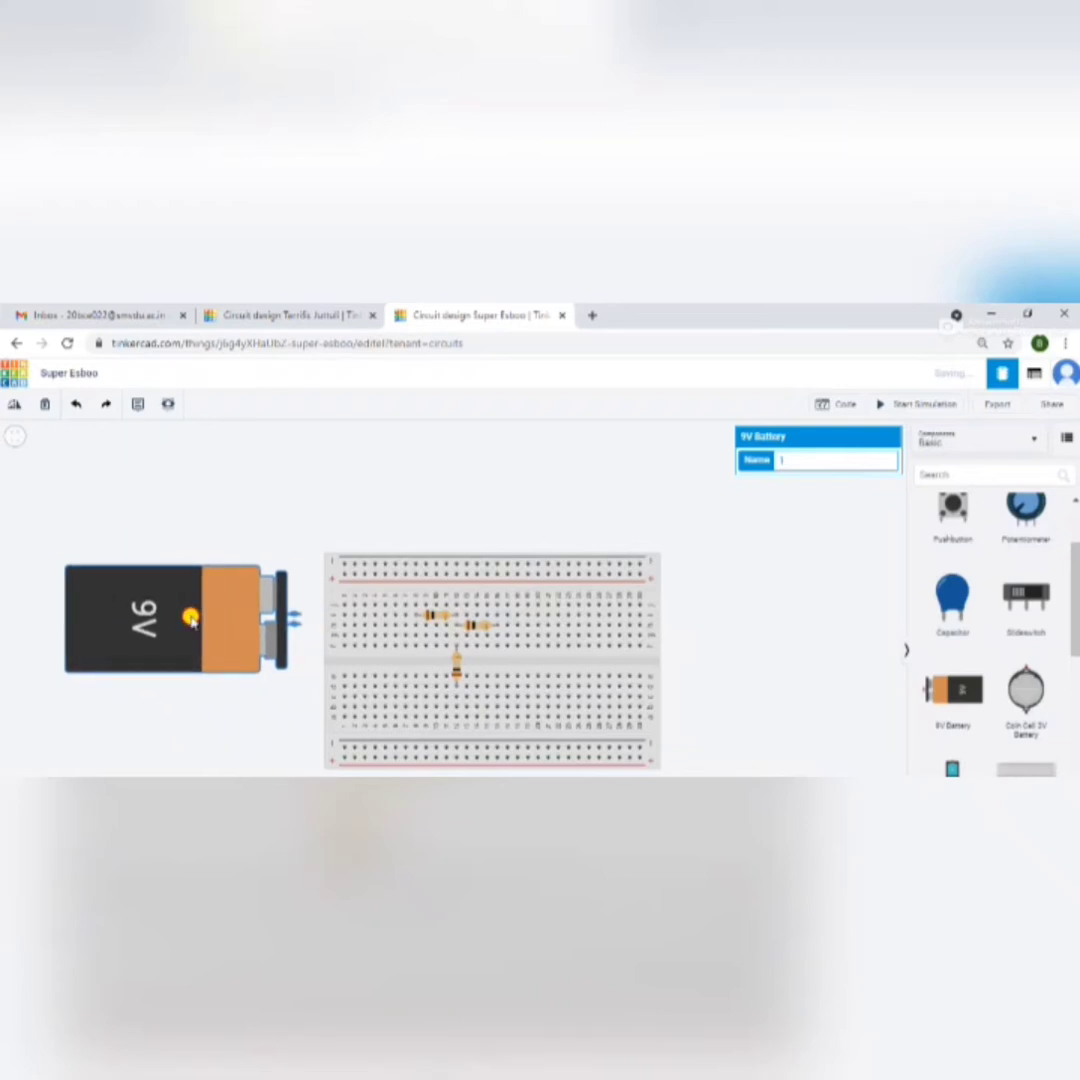
Step: Wire the battery's positive terminal to the first resistor's left-end column and its negative terminal to the vertical resistor's lower-end column
click(300, 614)
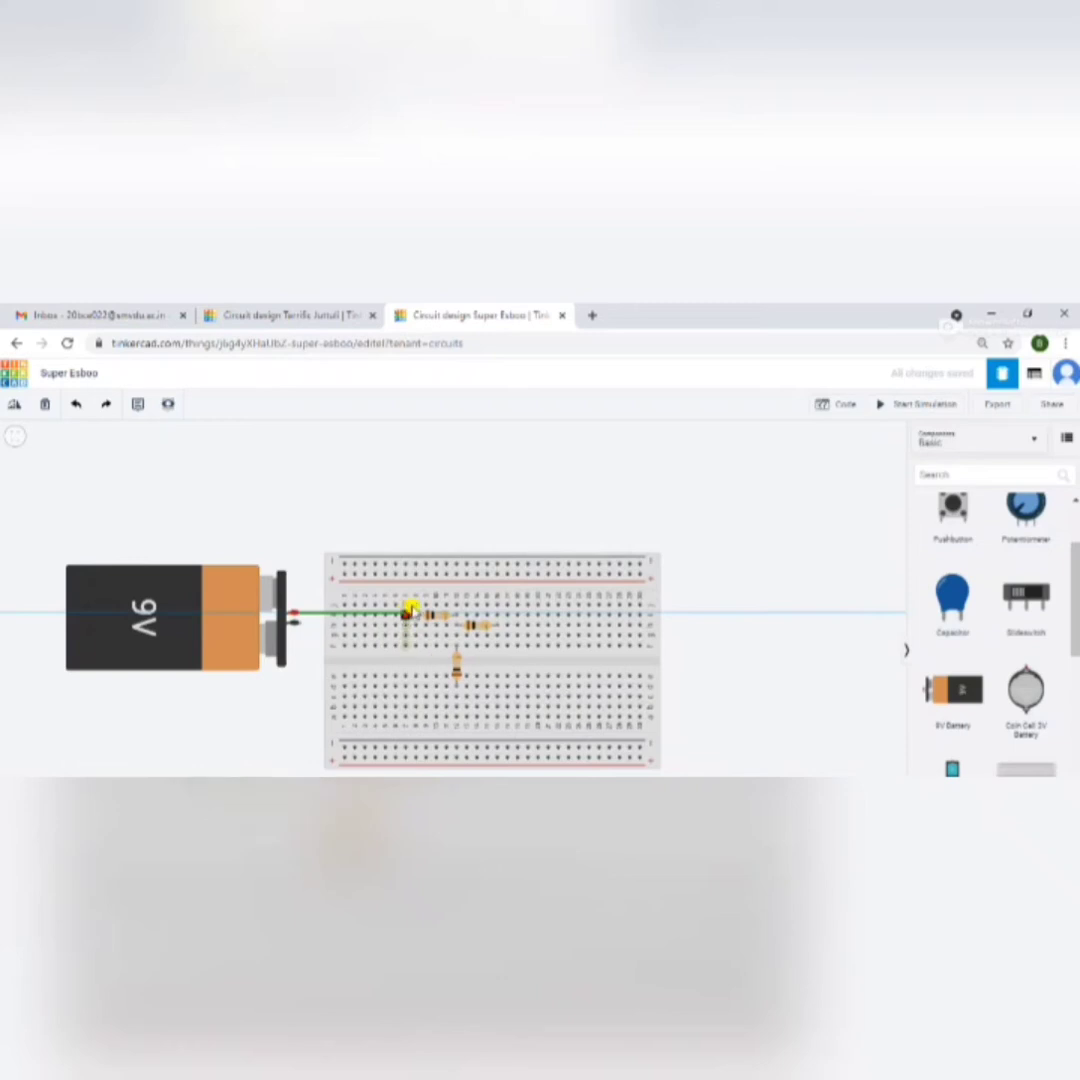
click(413, 610)
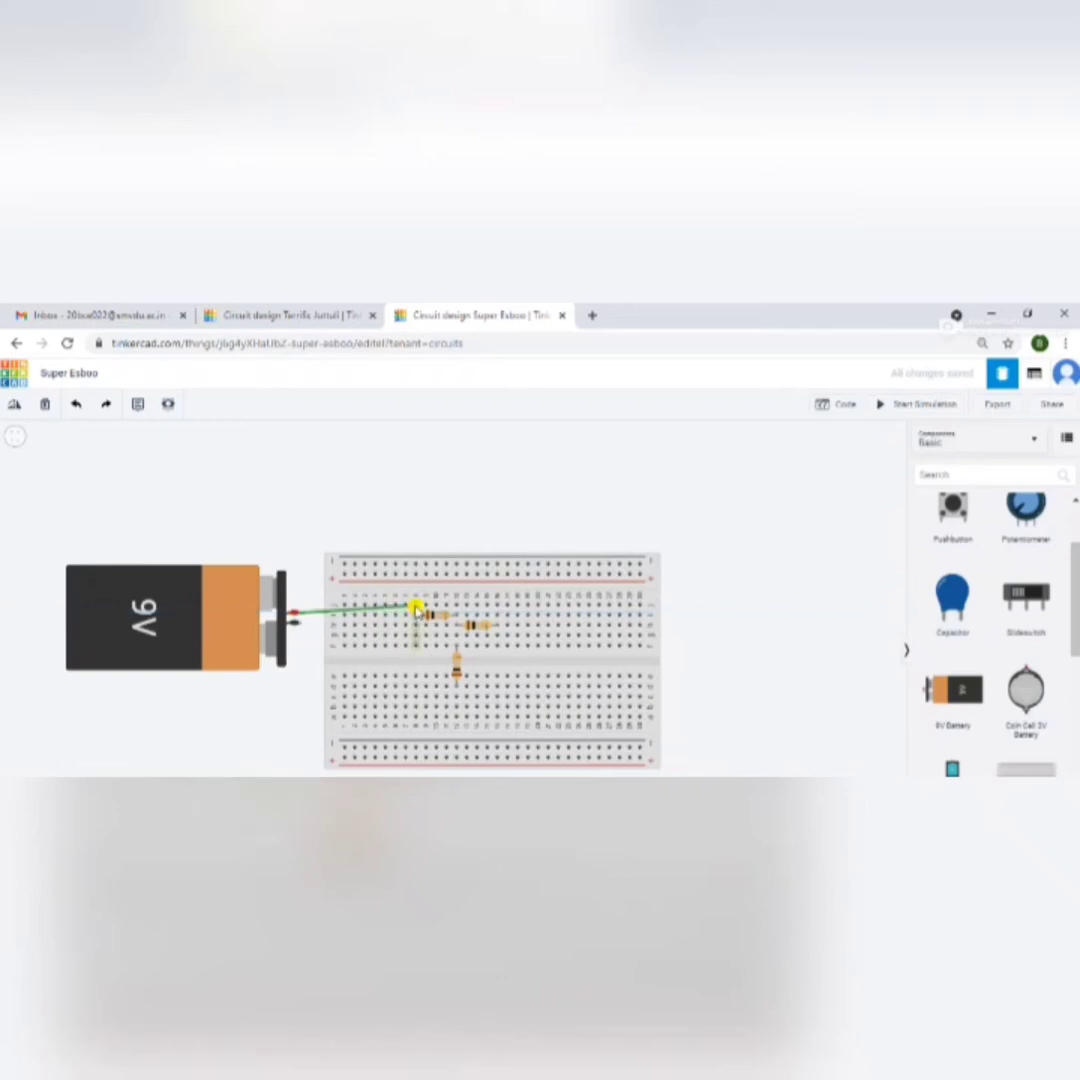
click(300, 625)
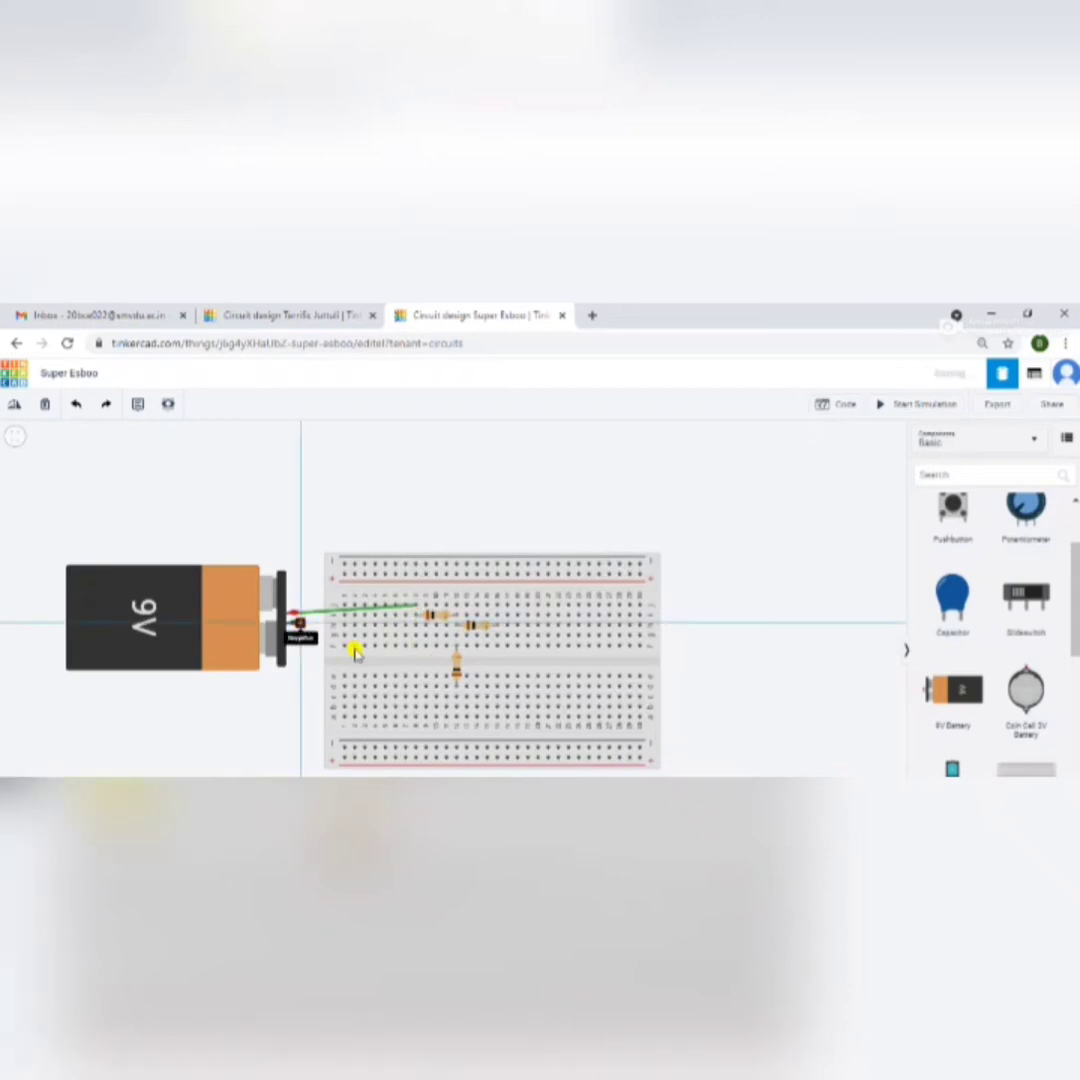
click(413, 660)
click(454, 697)
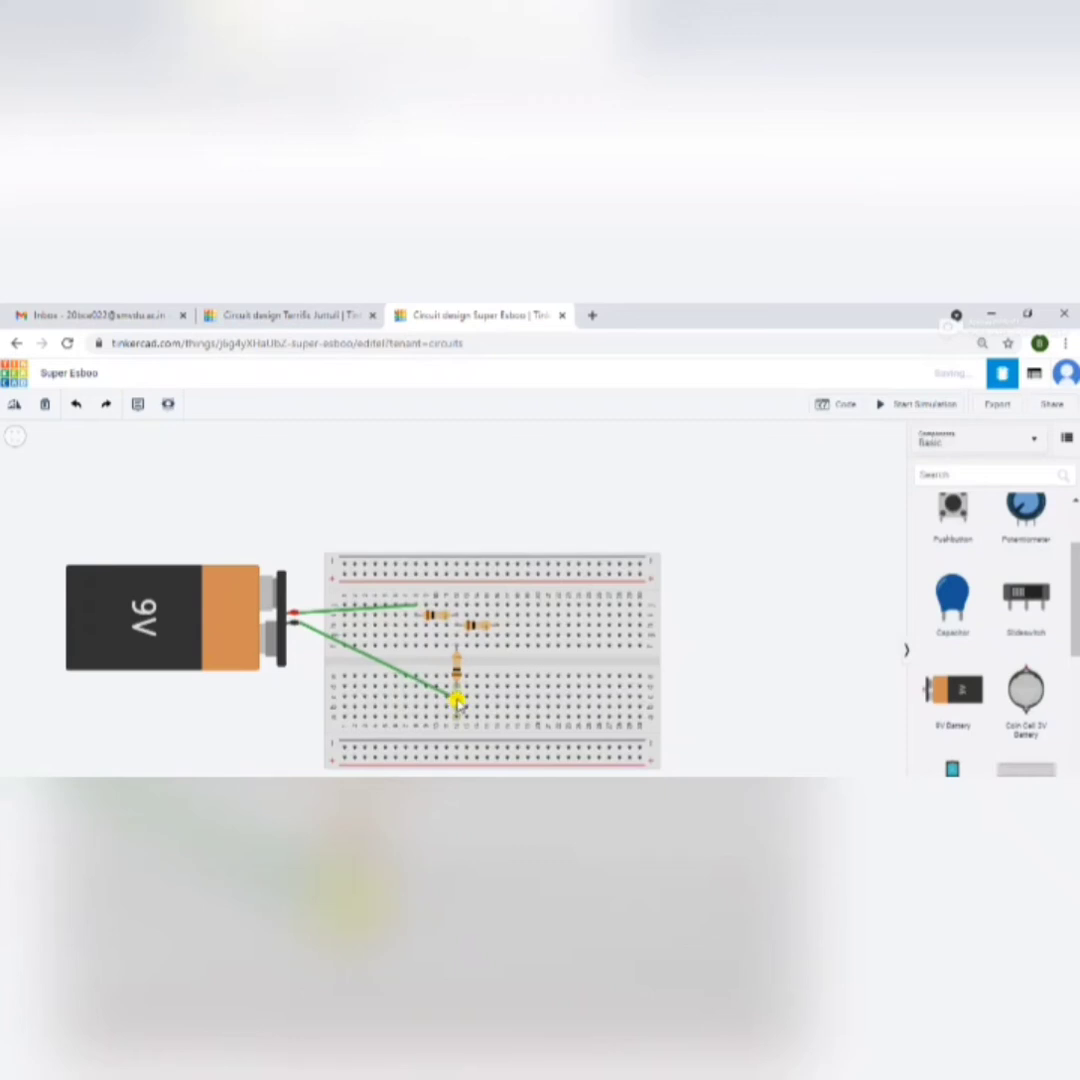
click(456, 698)
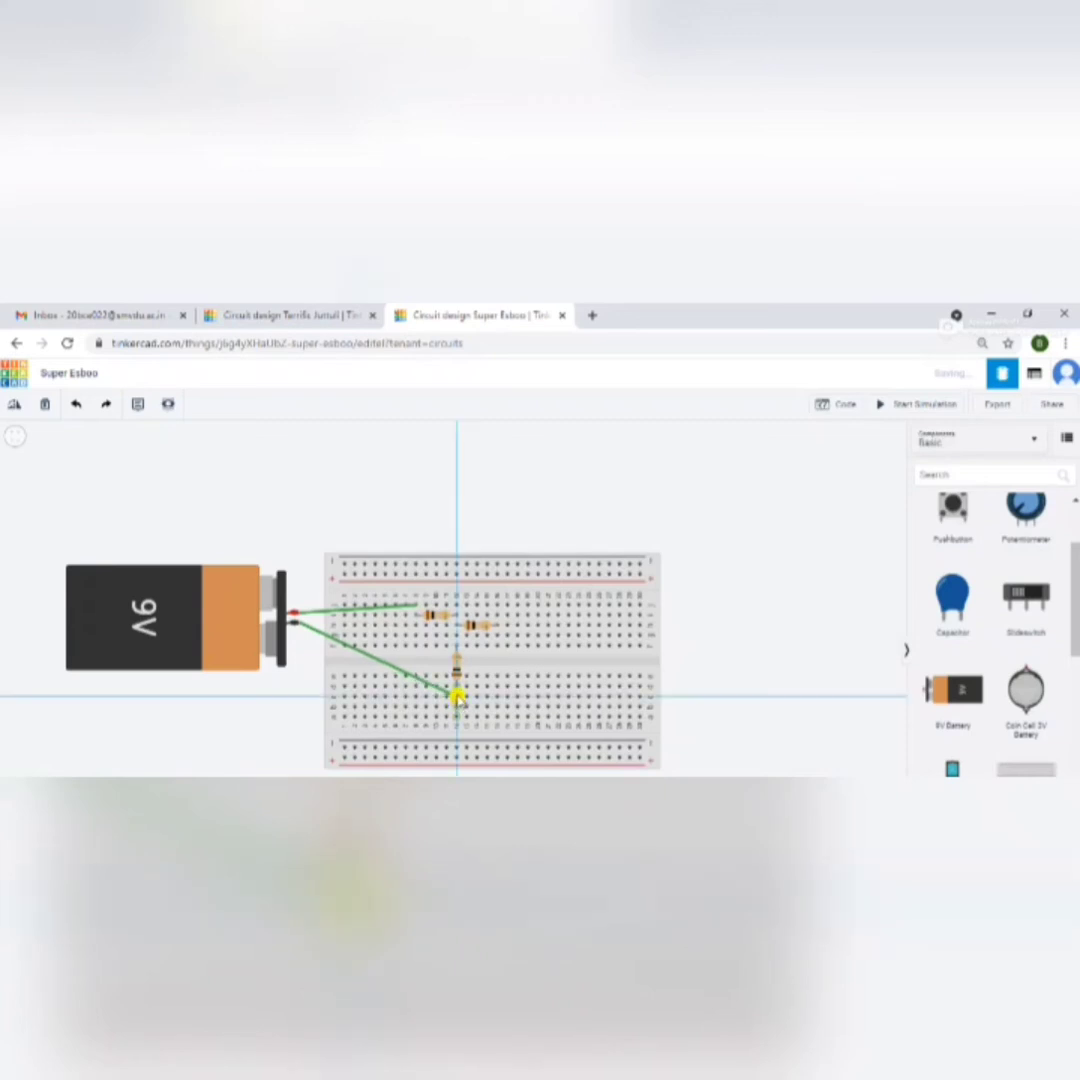
Step: Wire the second horizontal resistor's right end down across the centre gap and over to the vertical resistor's lower-end column
click(499, 626)
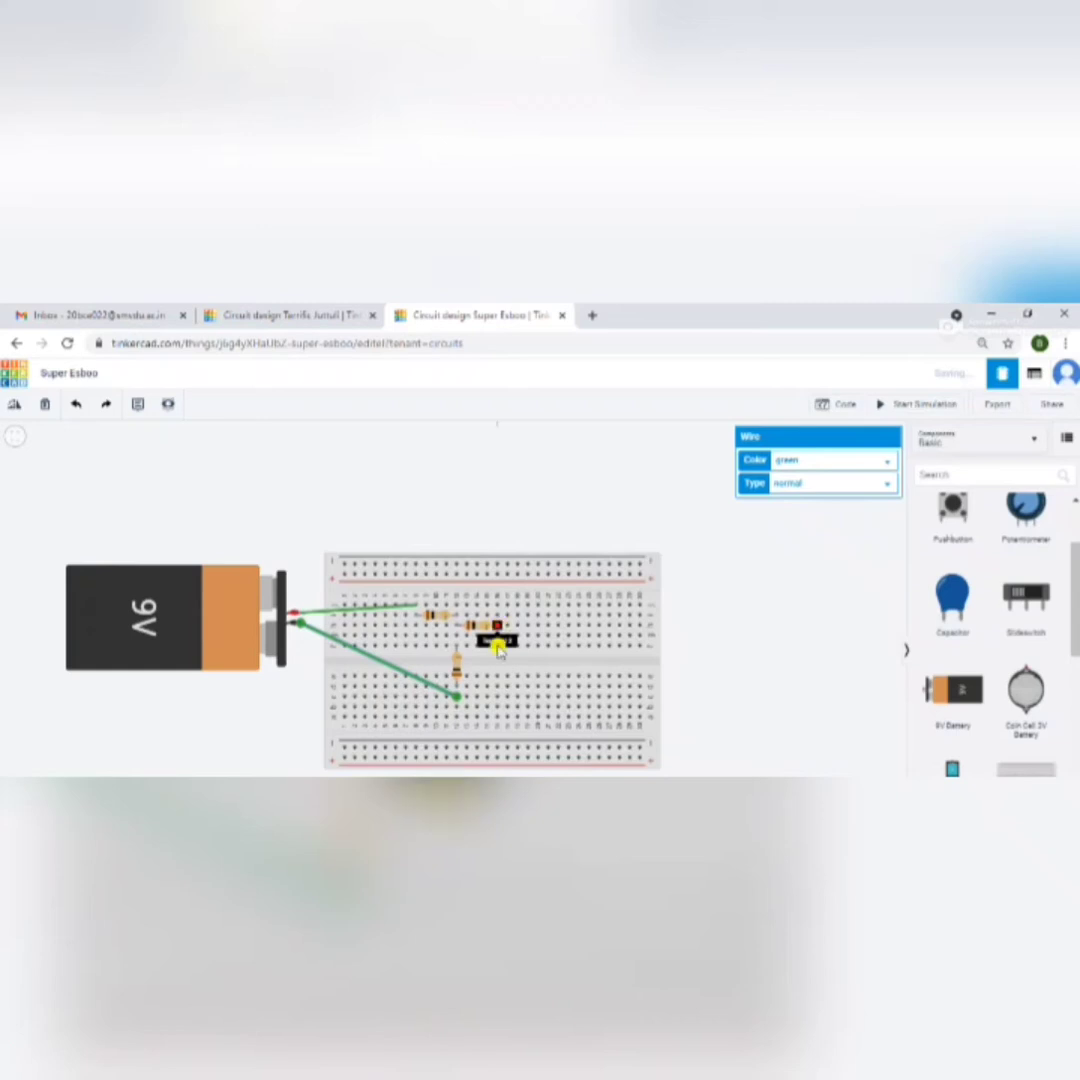
click(497, 628)
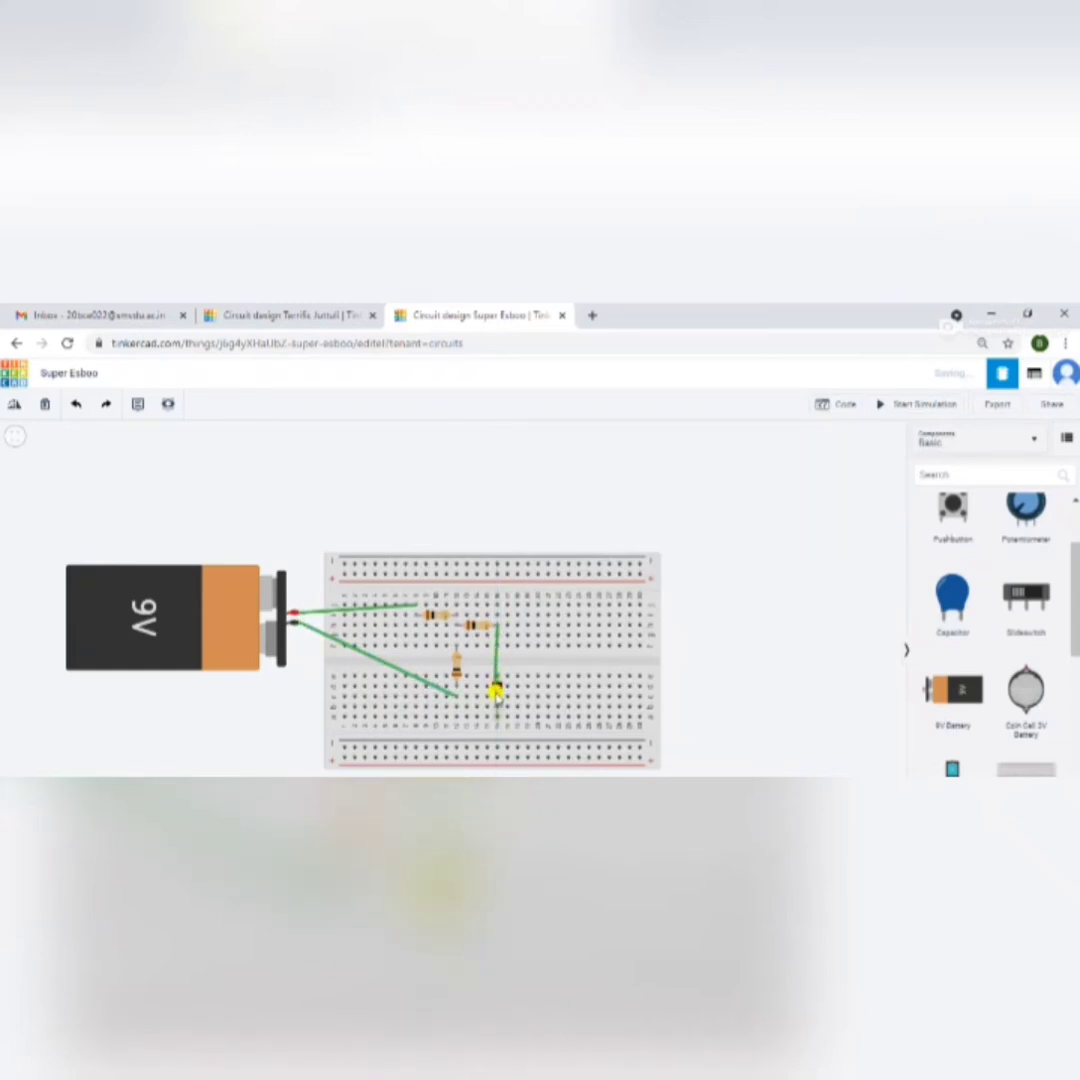
click(497, 697)
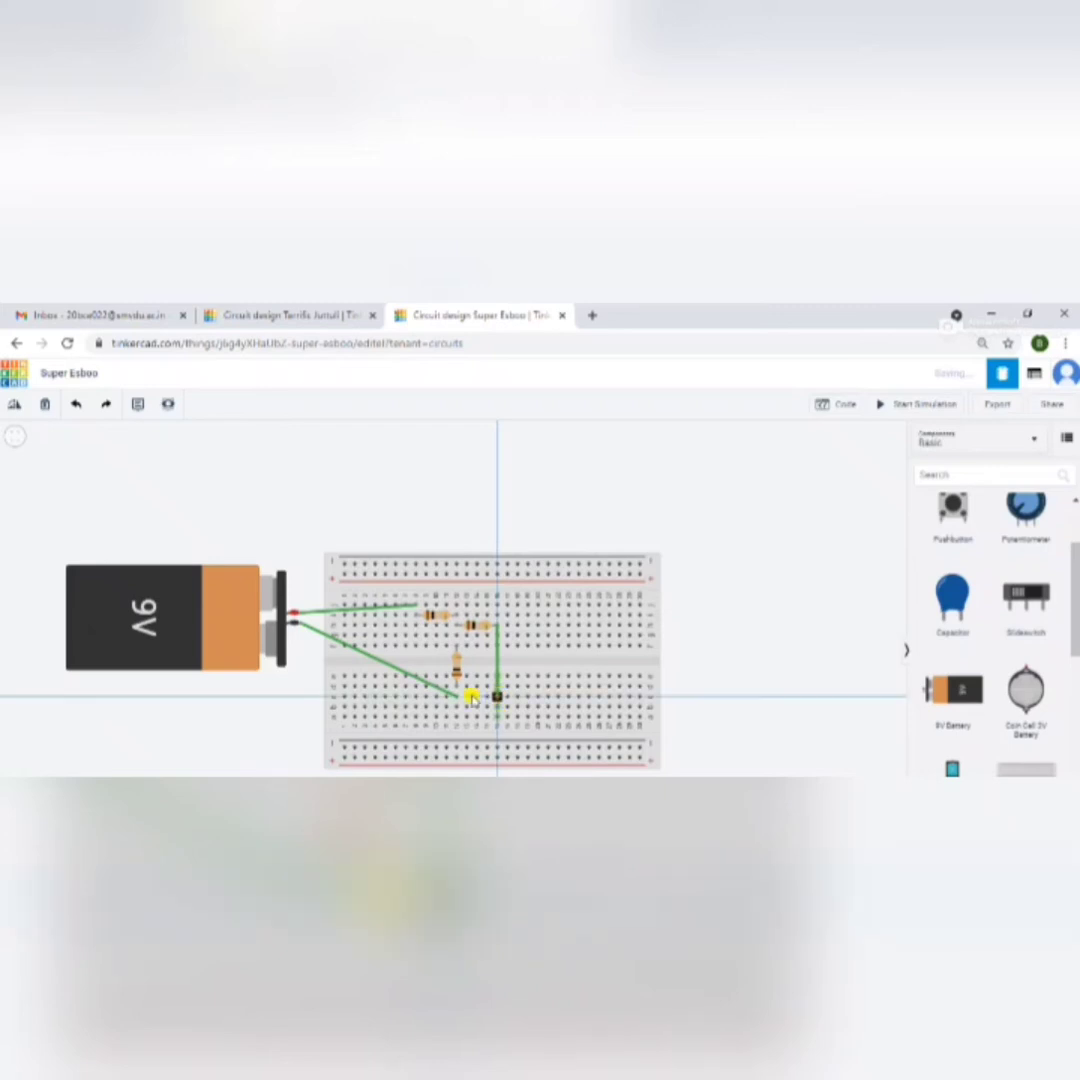
click(455, 697)
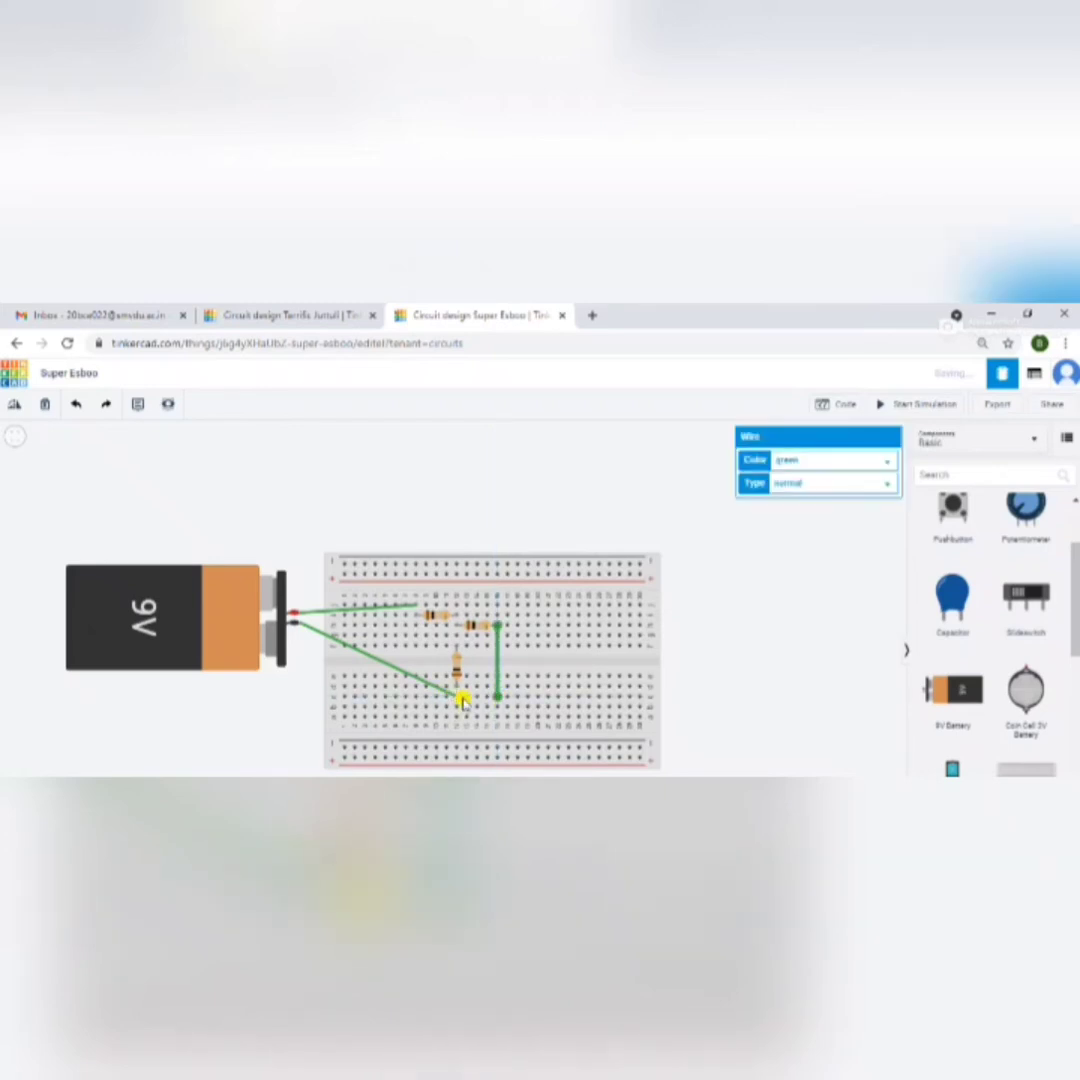
click(464, 699)
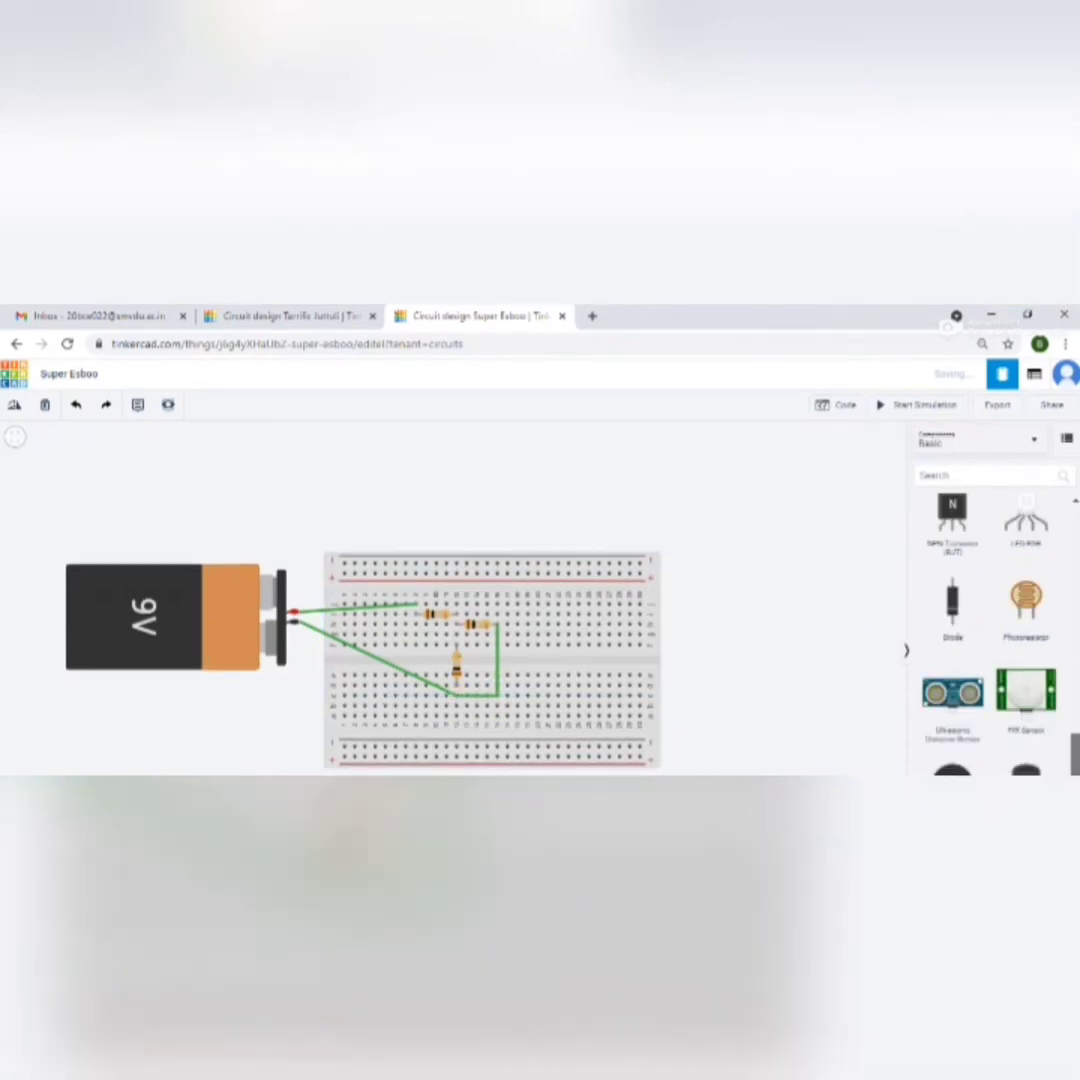
Step: Place a multimeter above the battery and put a copy of it beside the first, above the breadboard
scroll(990, 640, down, 1)
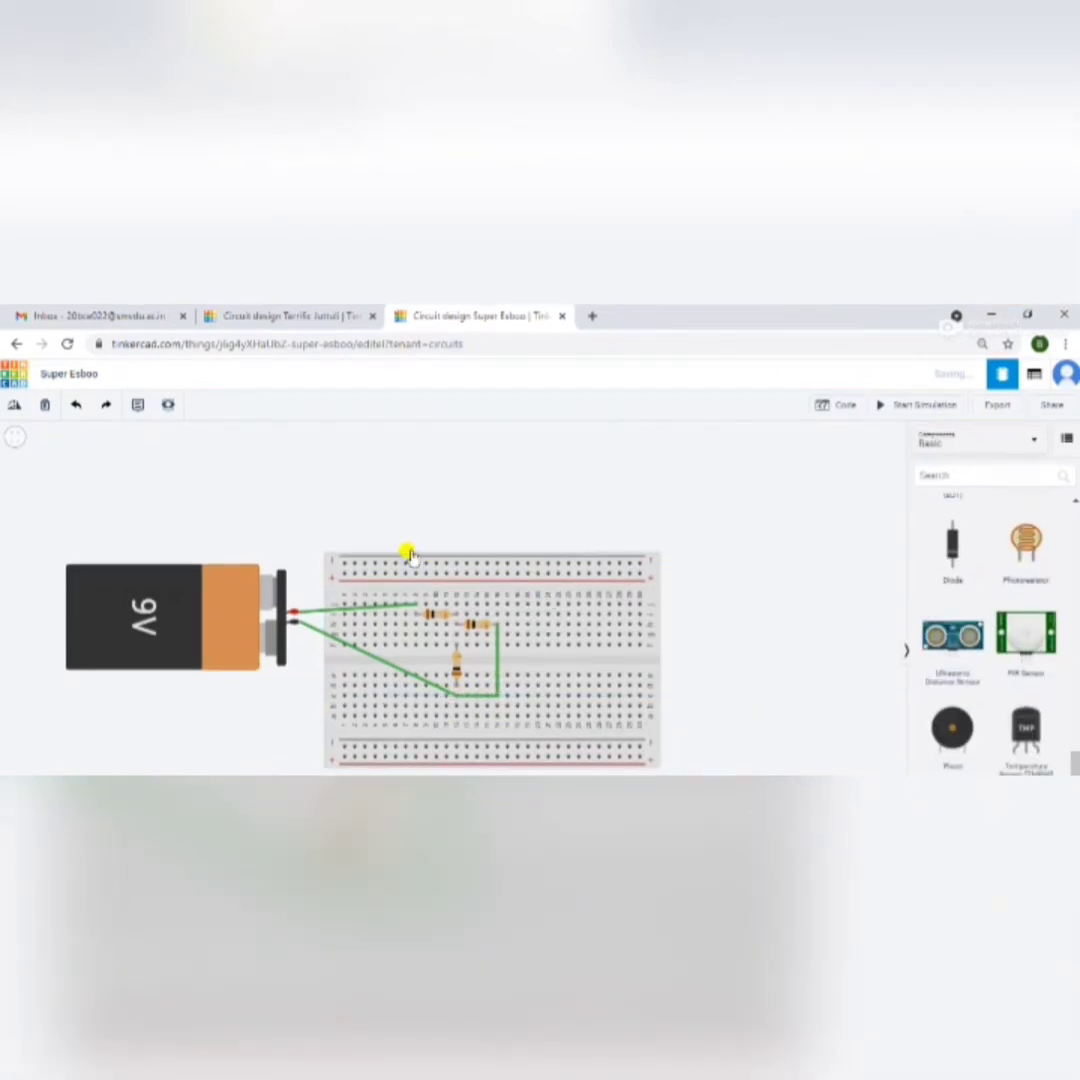
click(245, 507)
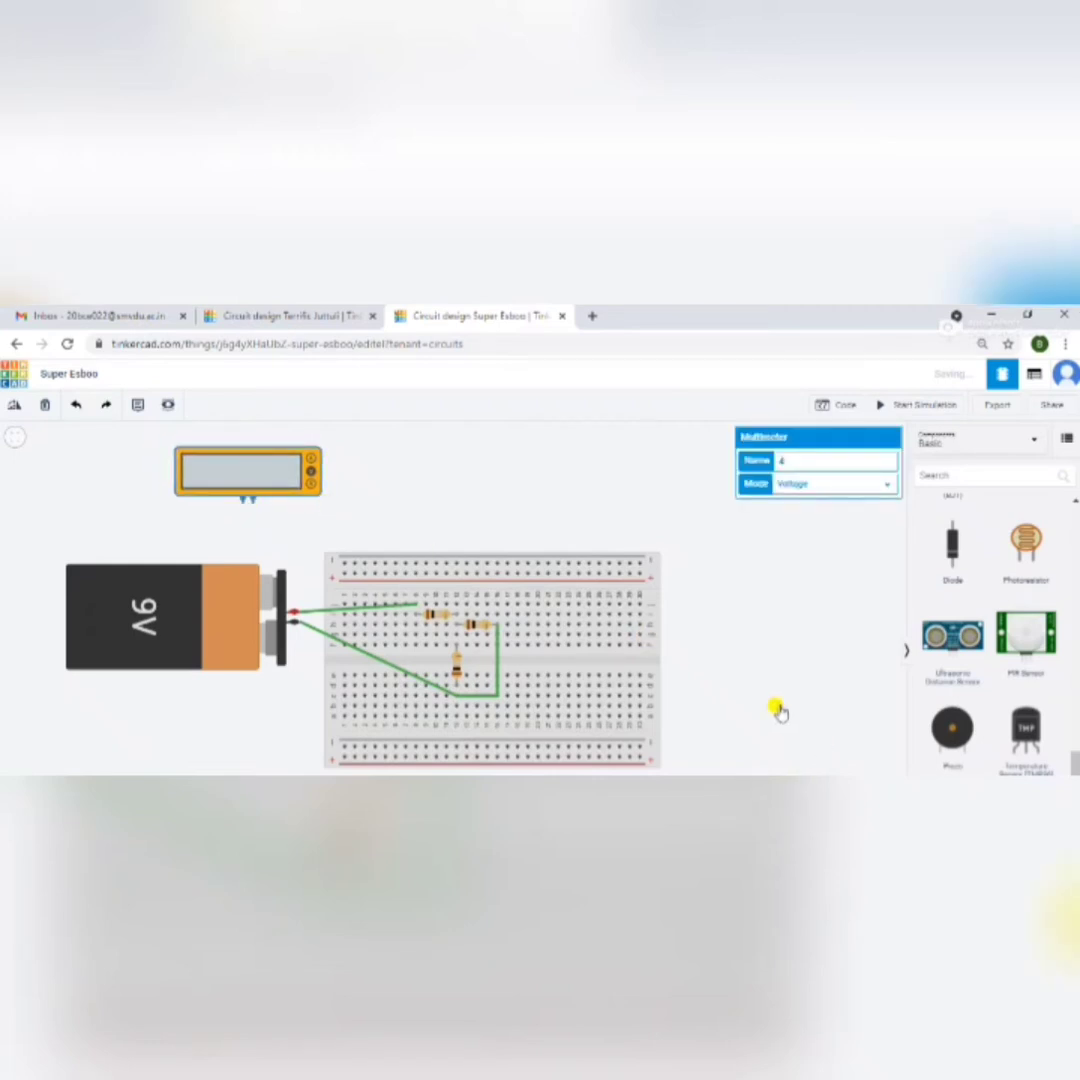
key(ctrl+v)
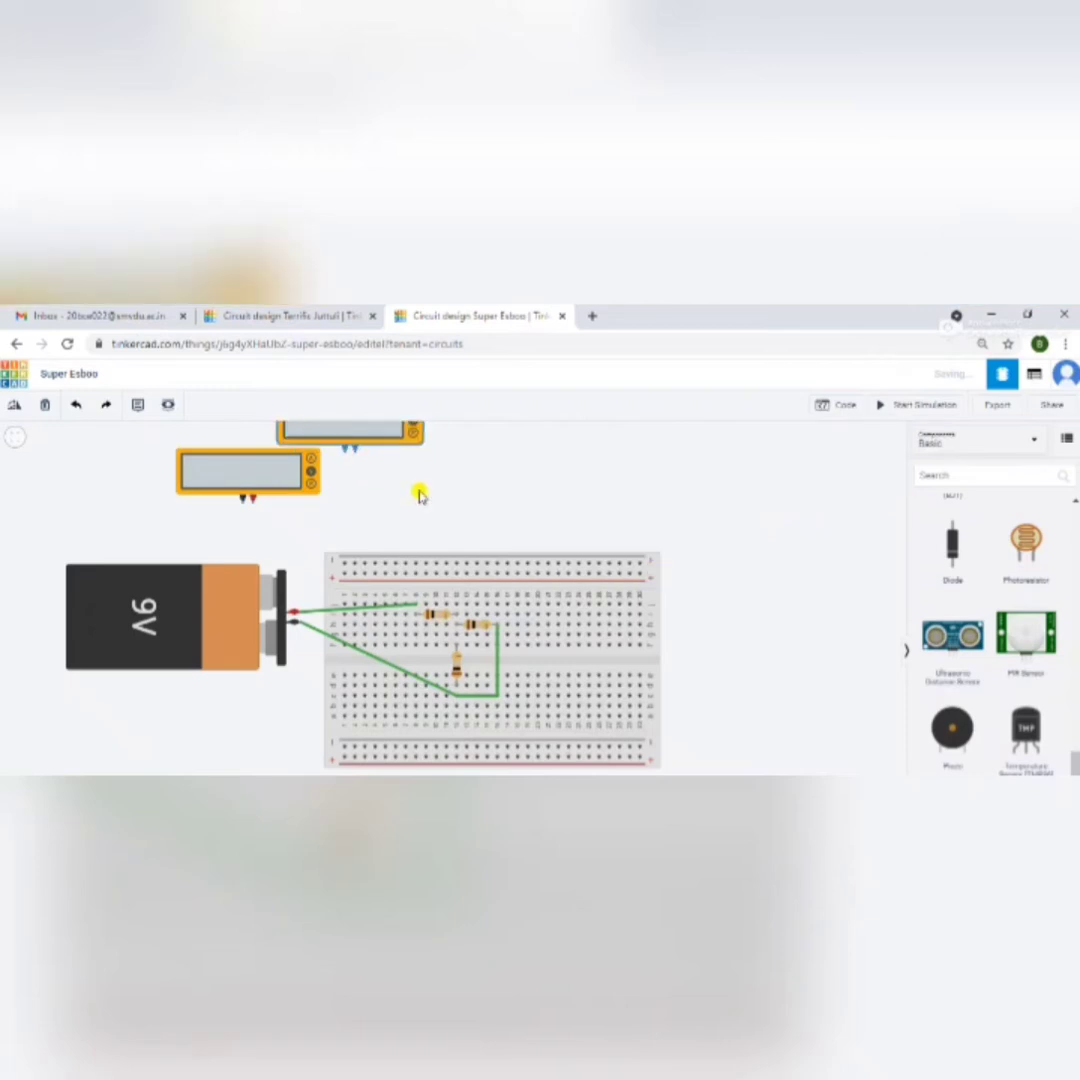
click(424, 512)
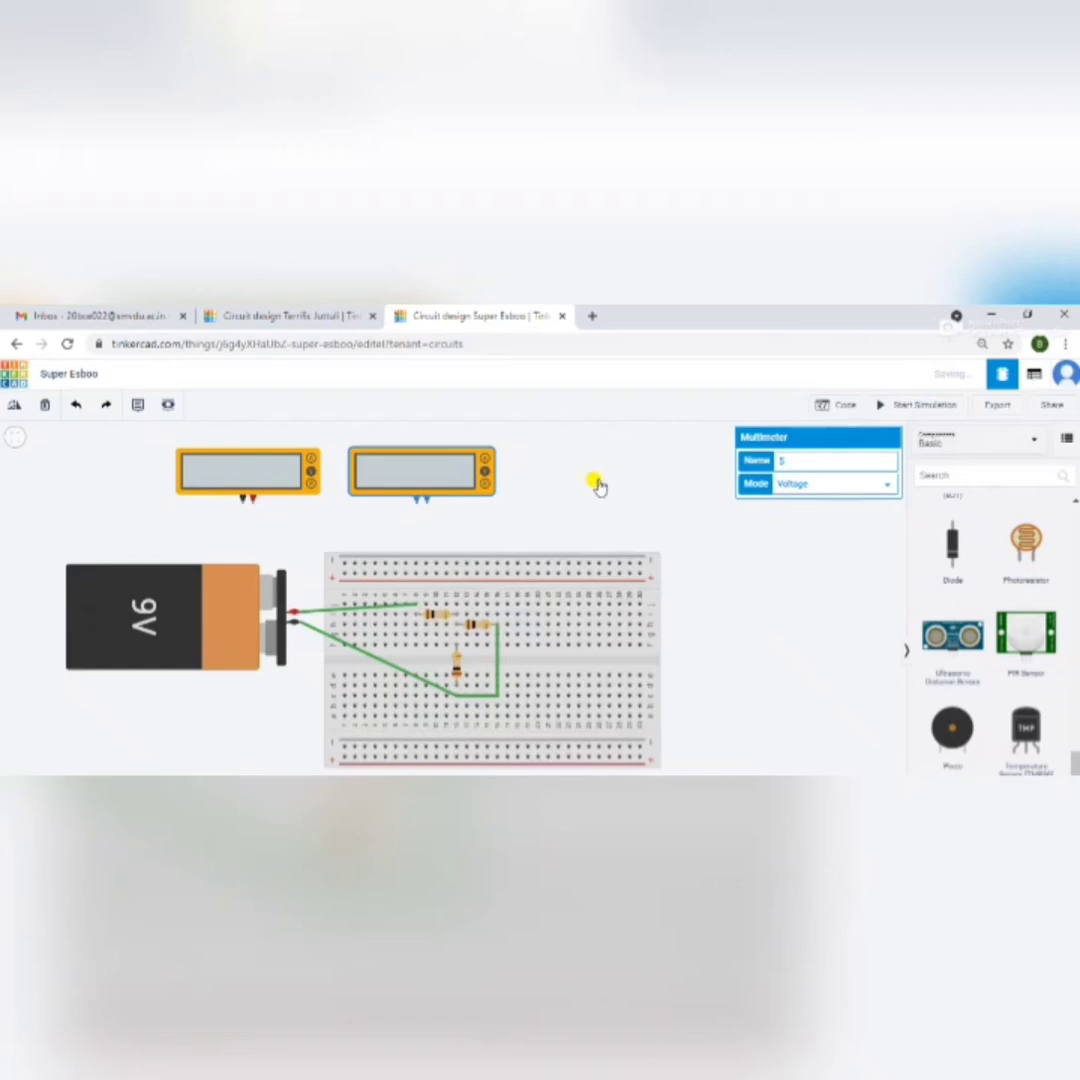
Step: Place a third copy of the multimeter beside the other two, in line with them above the breadboard
key(ctrl+v)
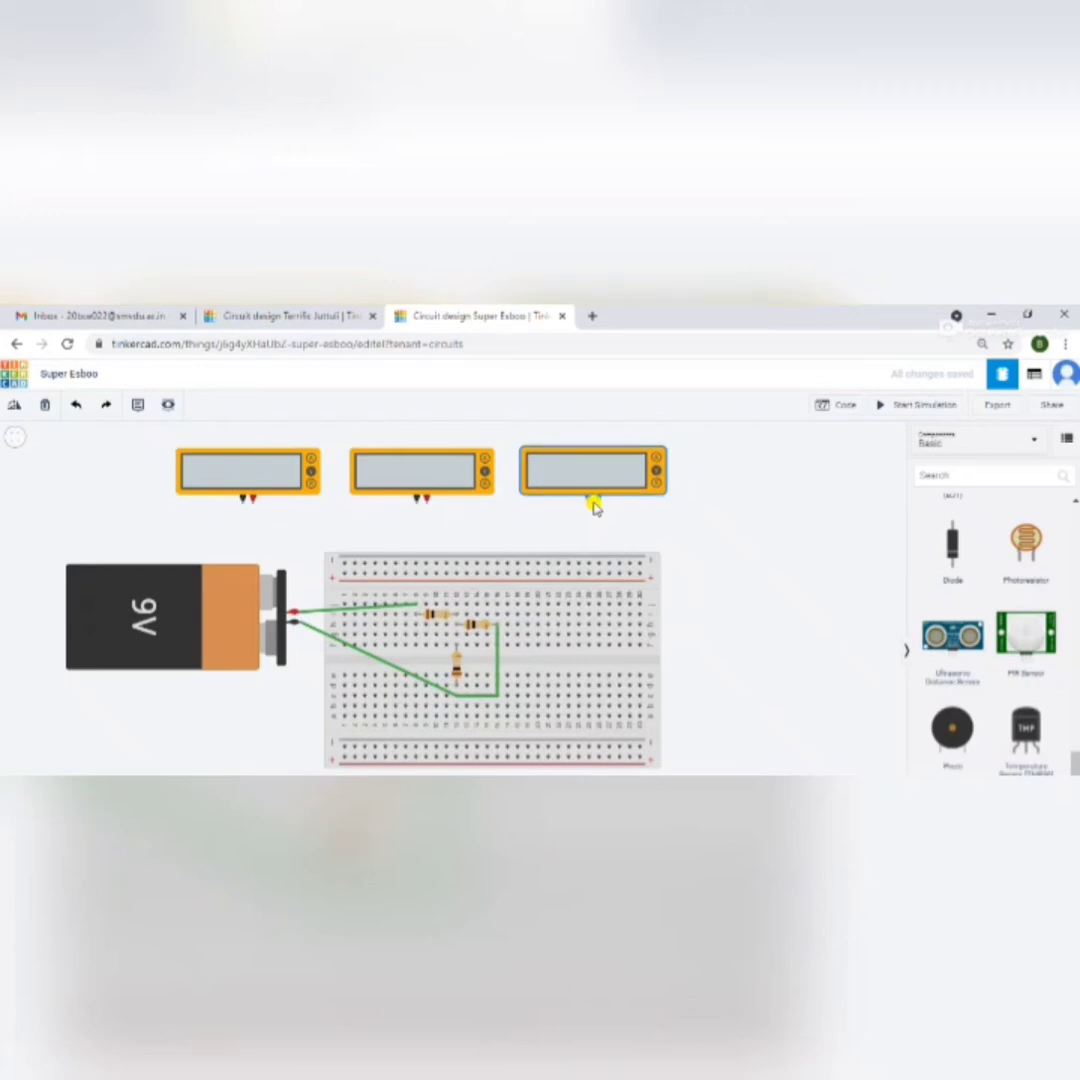
click(593, 507)
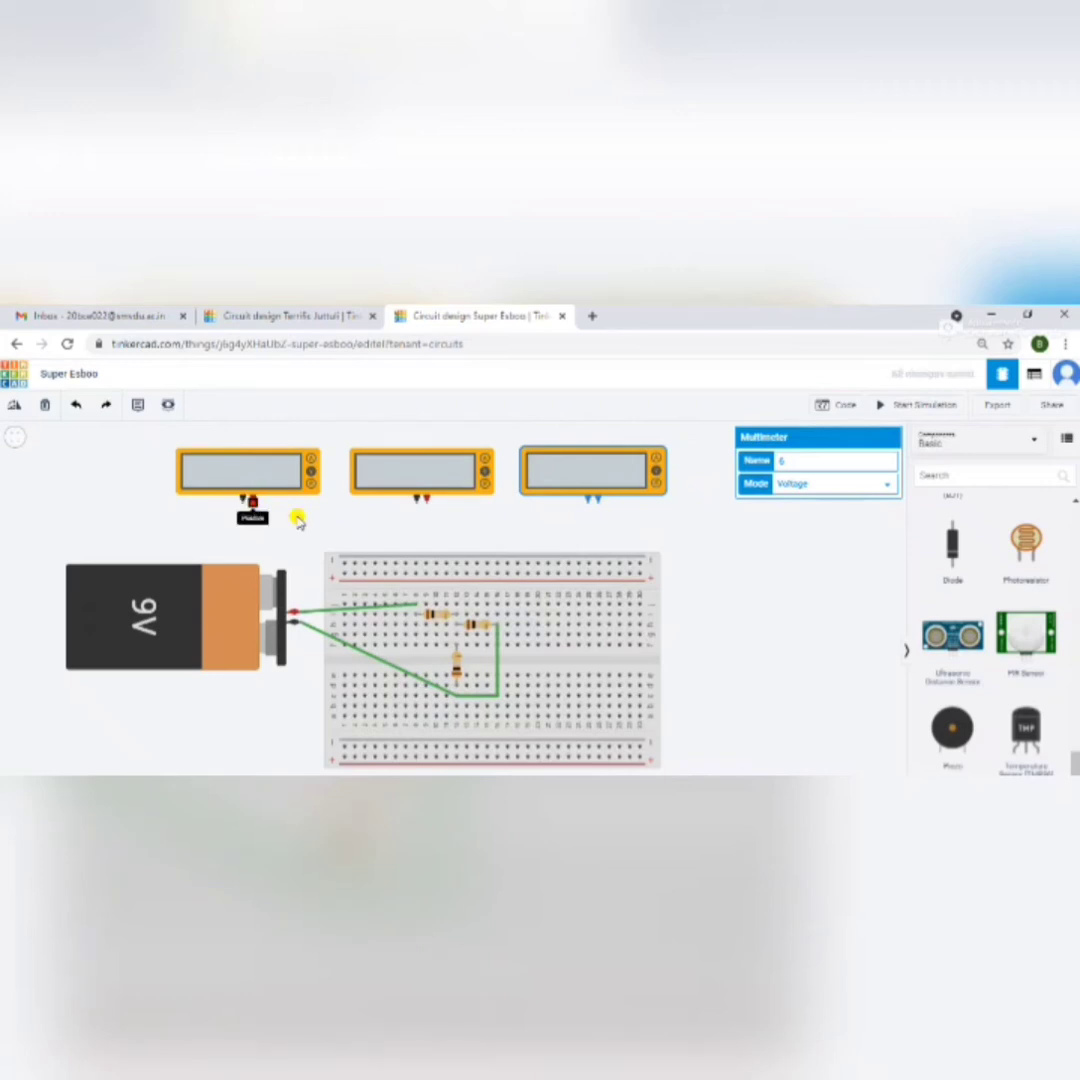
Step: Wire the first multimeter across the first horizontal resistor, its positive probe to the left-end column and its negative probe to the right-end column
click(252, 500)
click(415, 614)
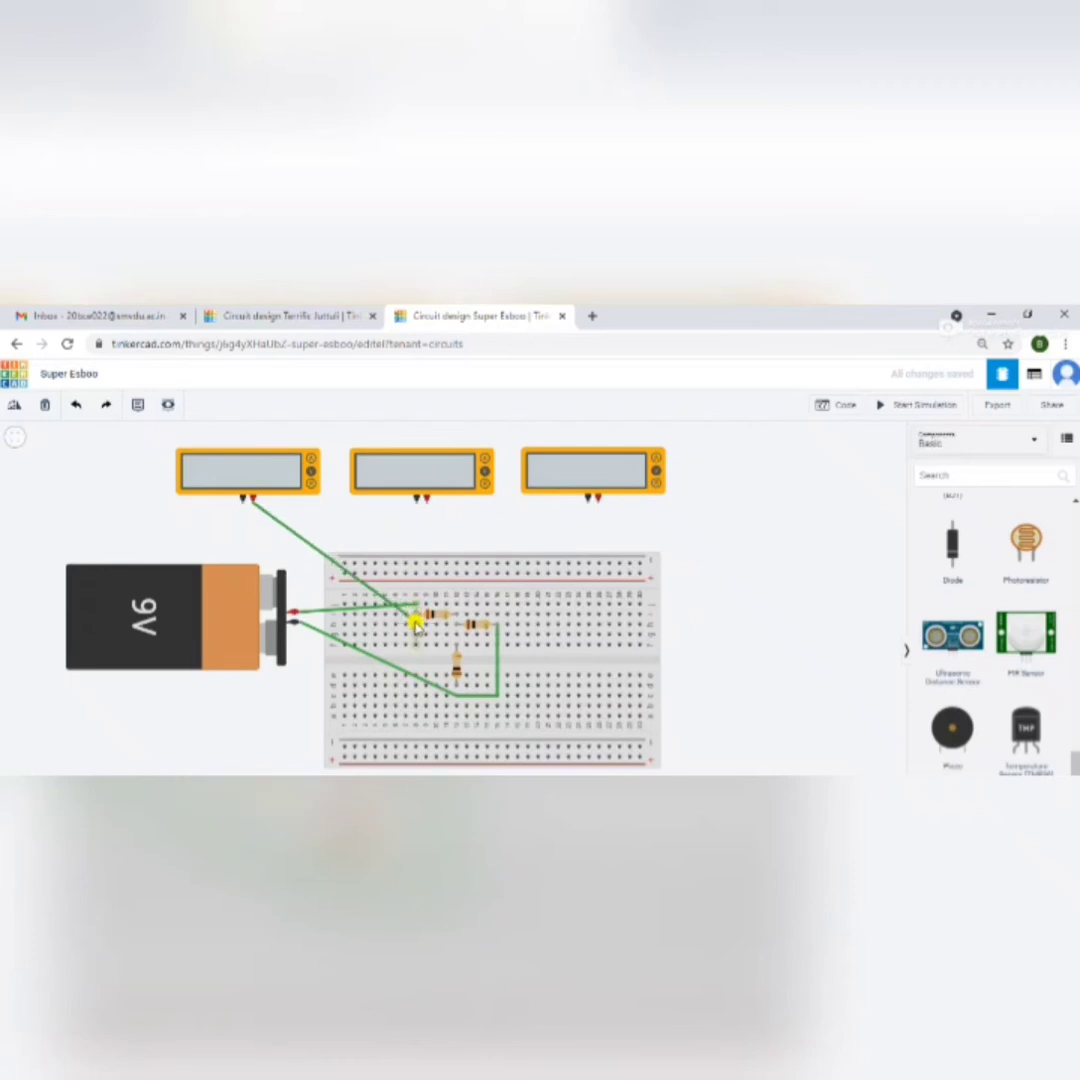
click(242, 499)
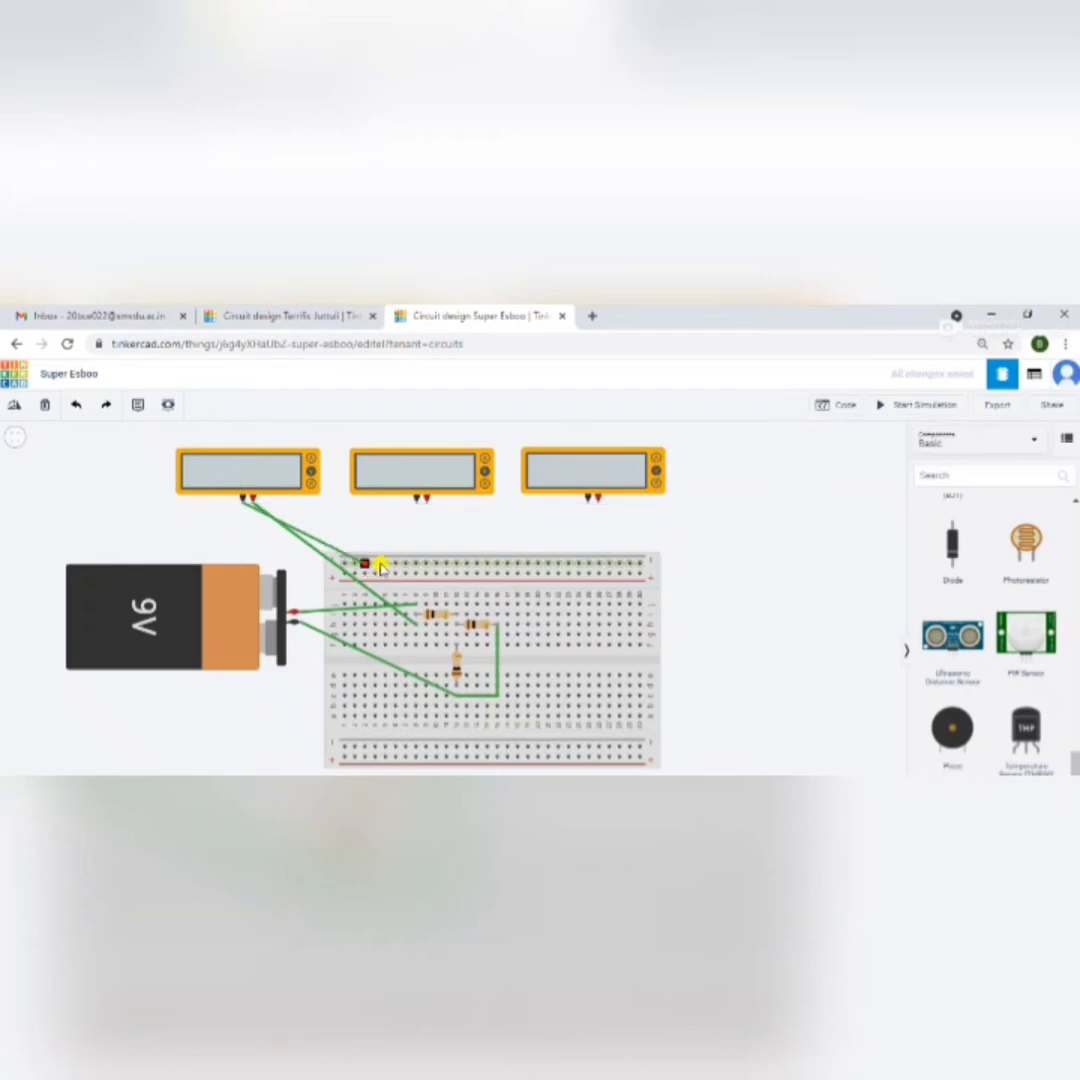
click(443, 600)
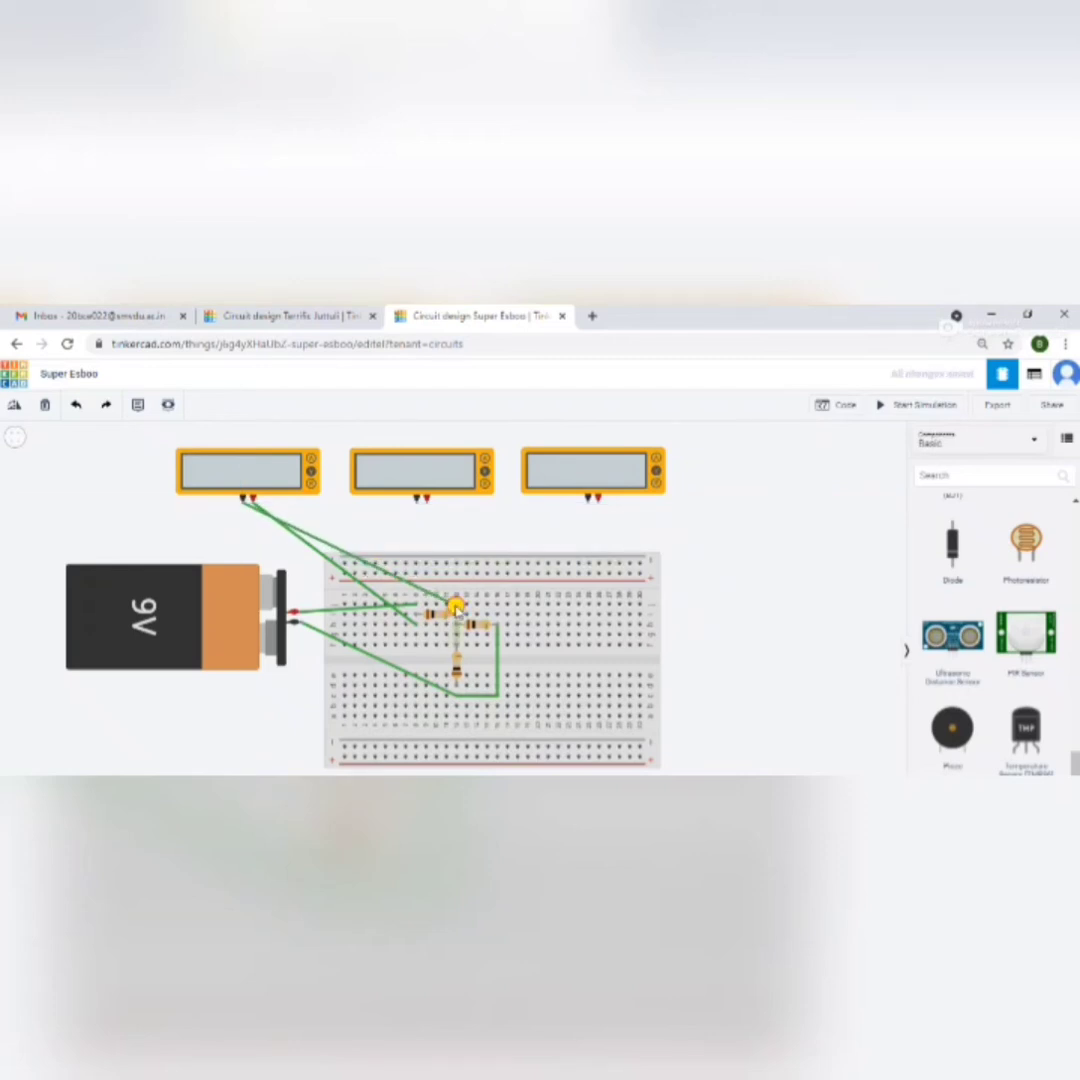
click(456, 605)
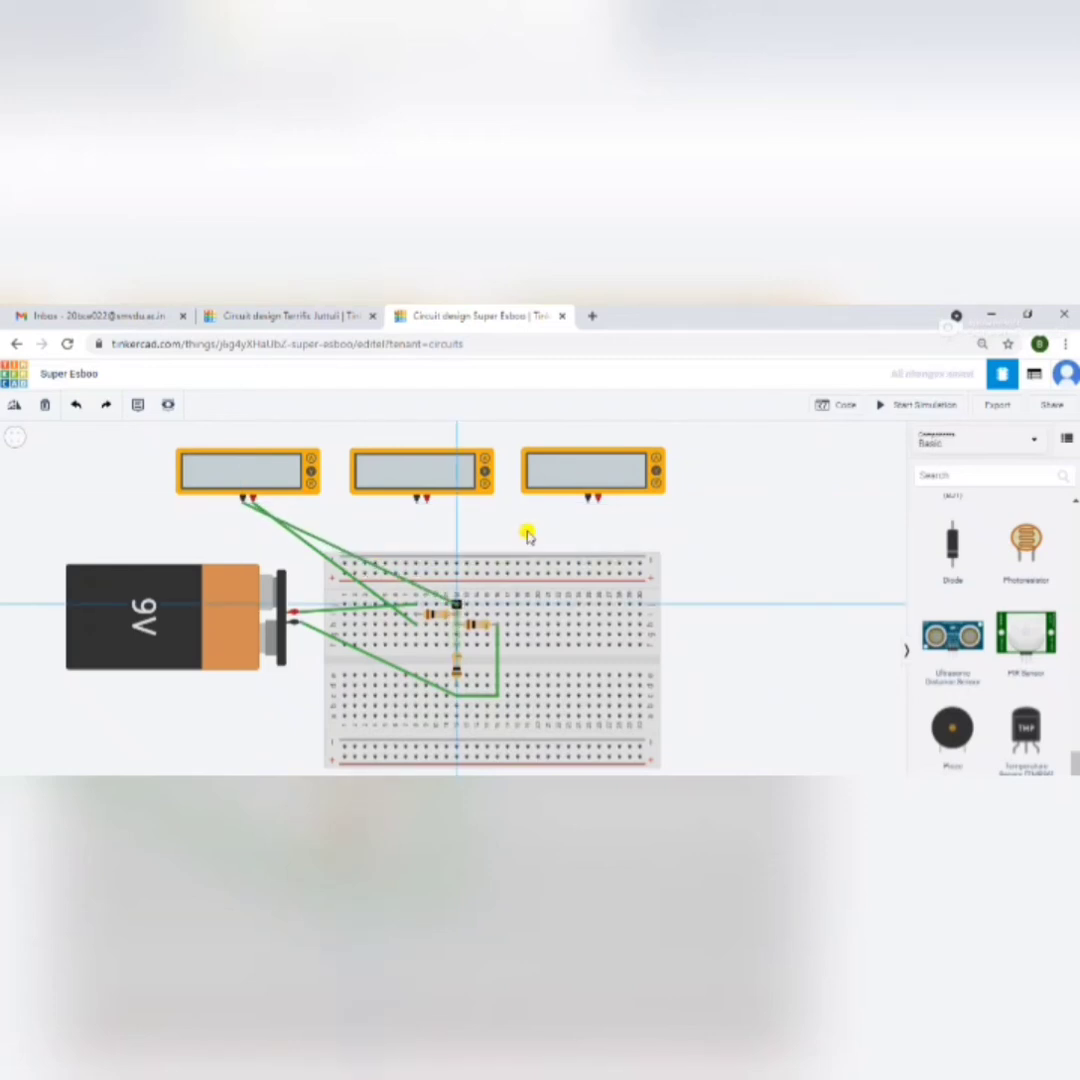
Step: Wire the second multimeter across the second horizontal resistor, positive probe to its left-end column and negative probe to its right-end column
click(426, 499)
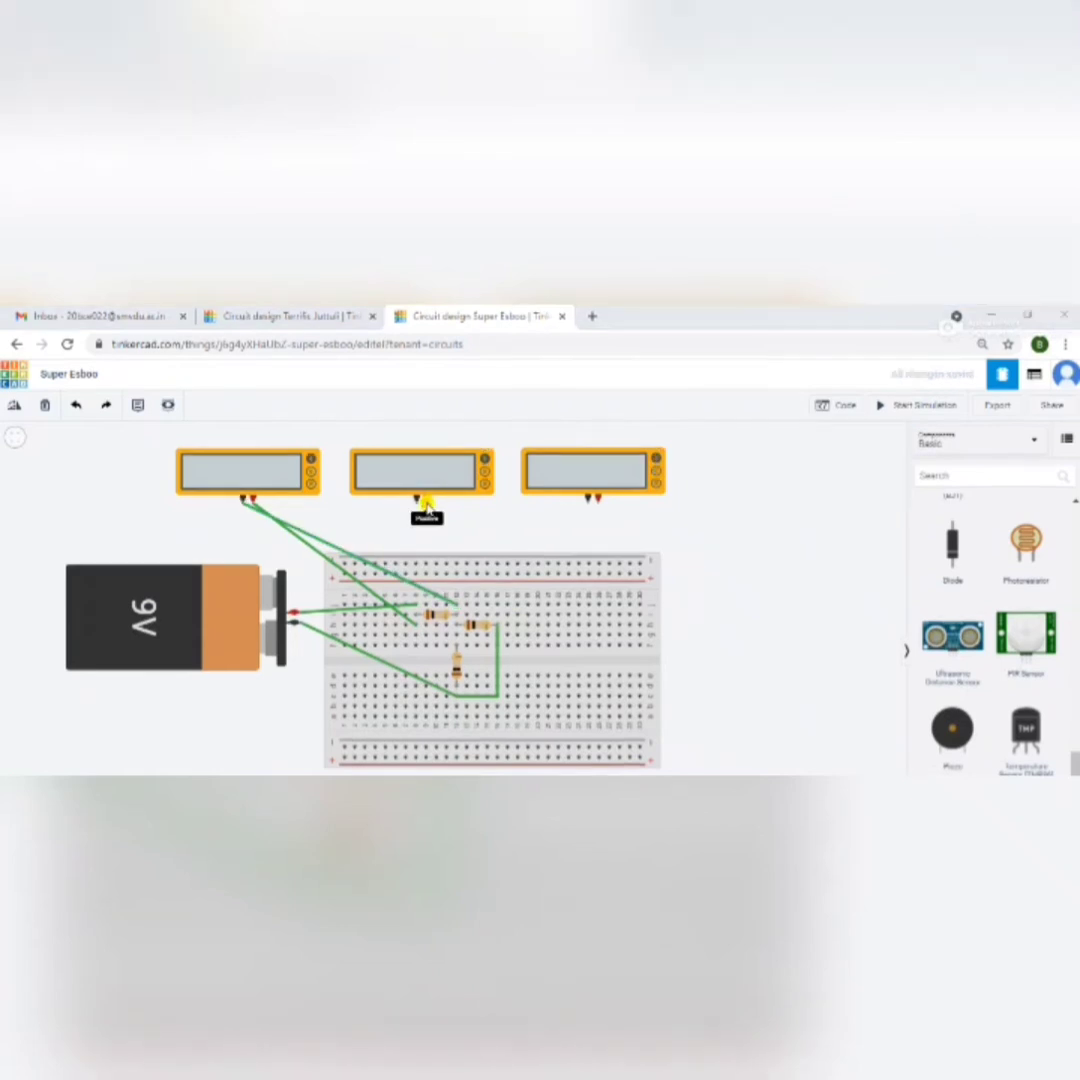
click(450, 590)
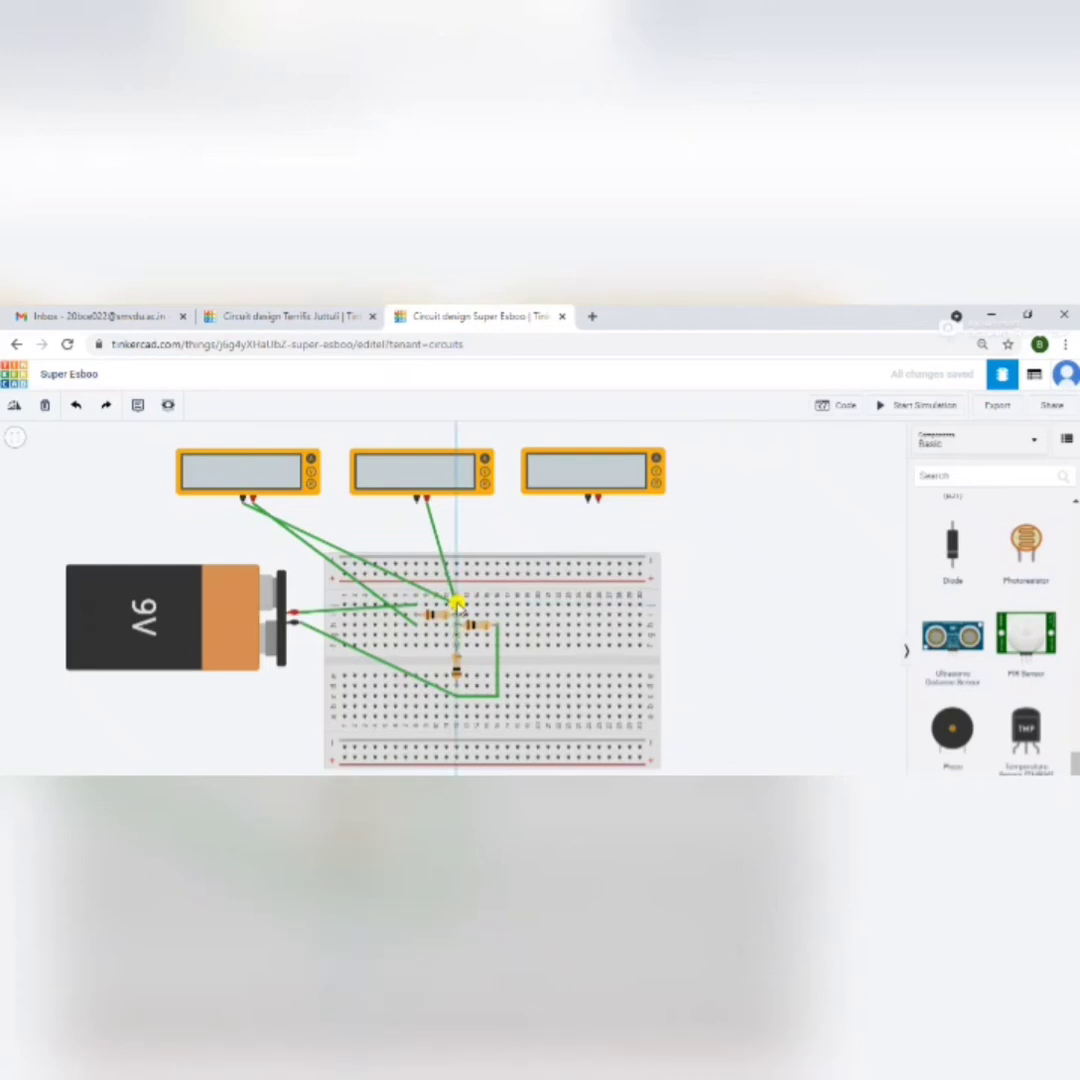
click(456, 604)
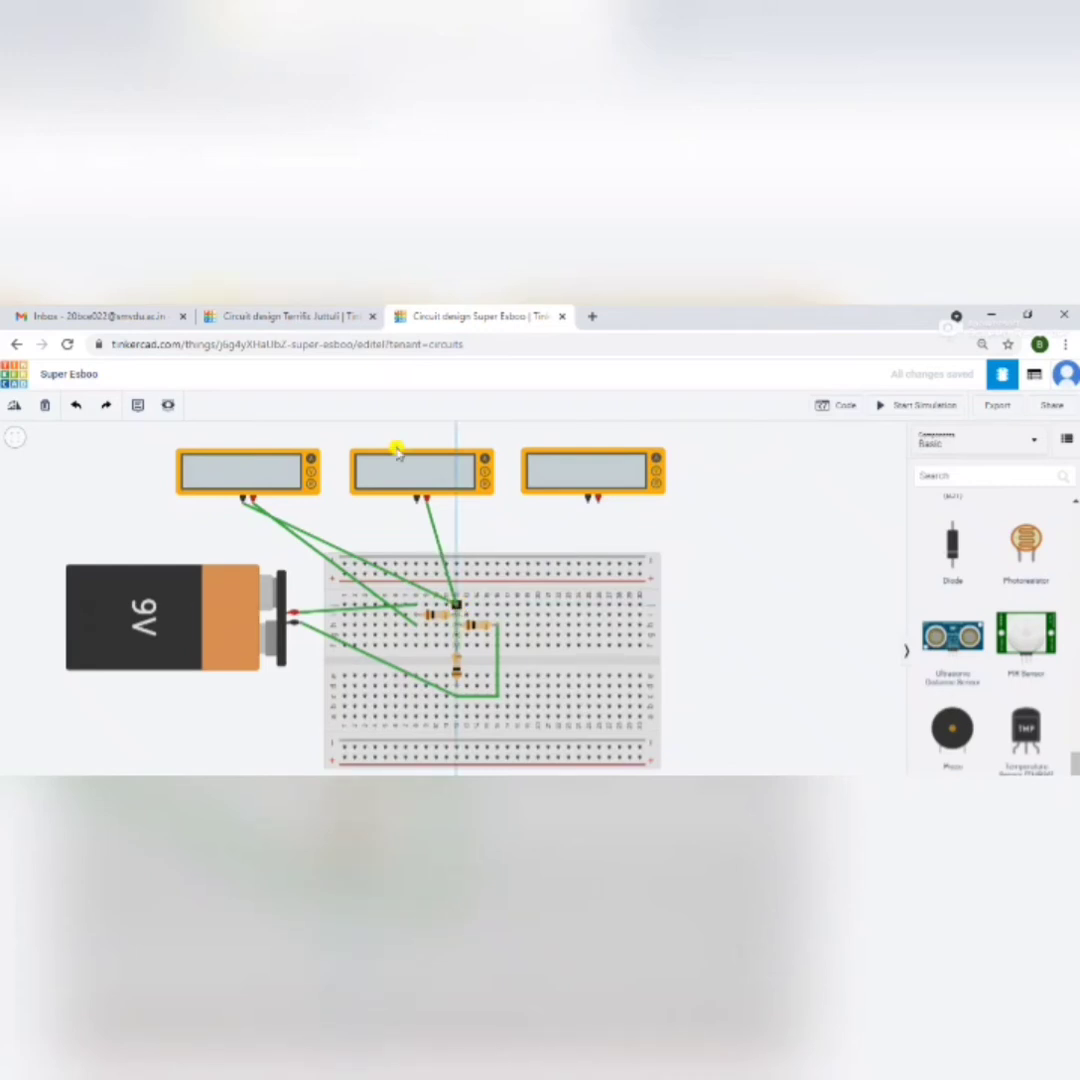
click(417, 500)
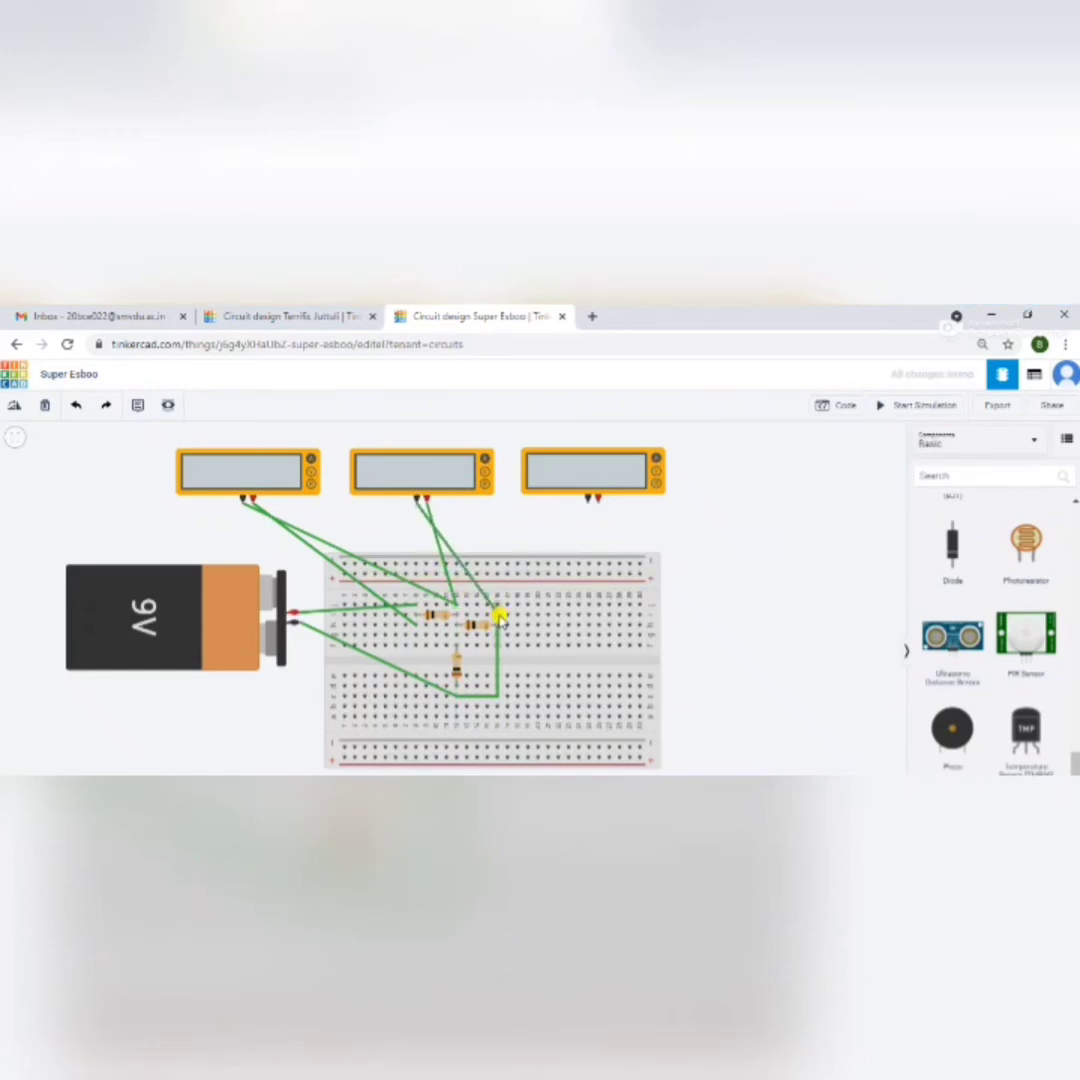
click(497, 615)
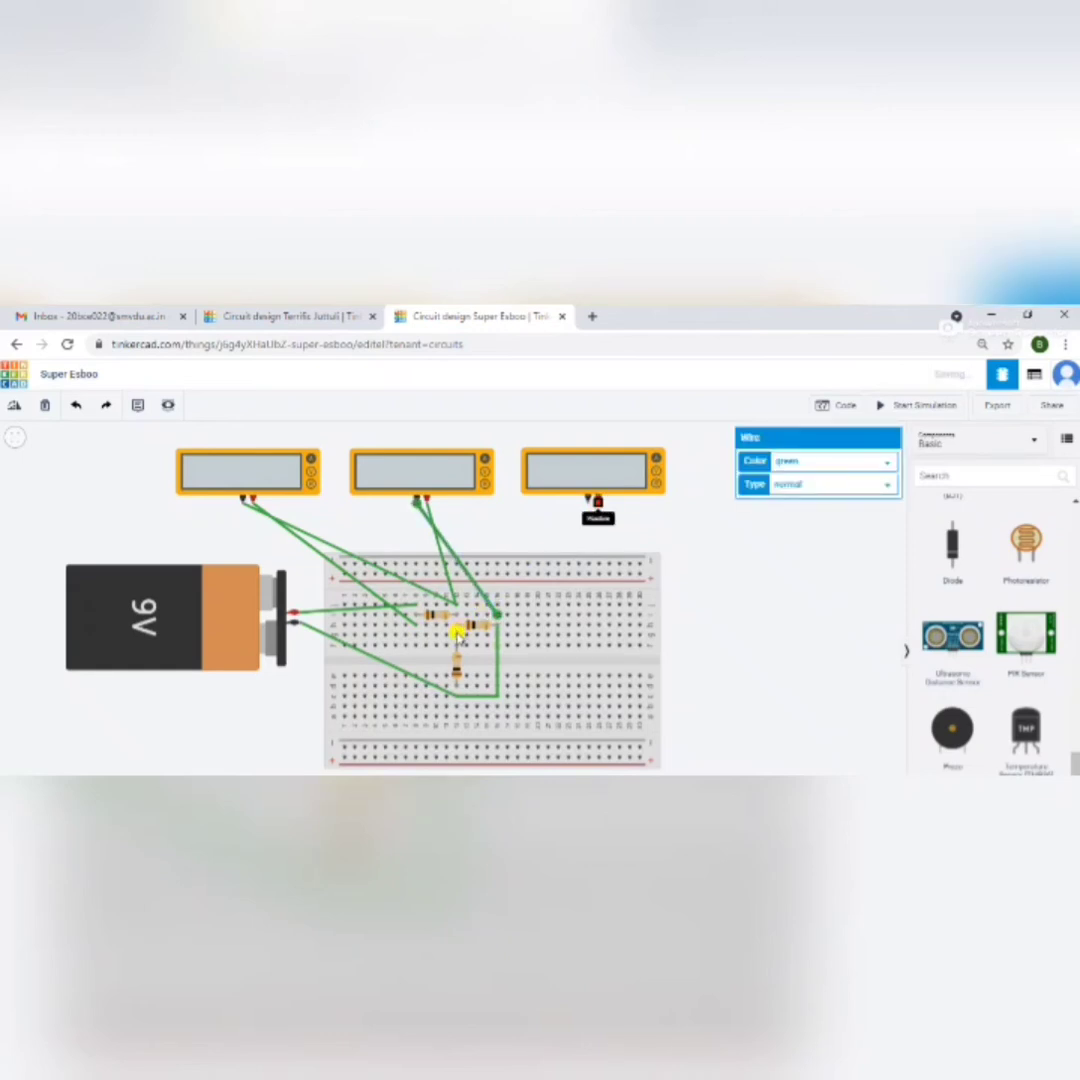
Step: Wire the third multimeter across the vertical resistor, positive probe to the upper-end column and negative to the lower-end column, and start the simulation
click(490, 612)
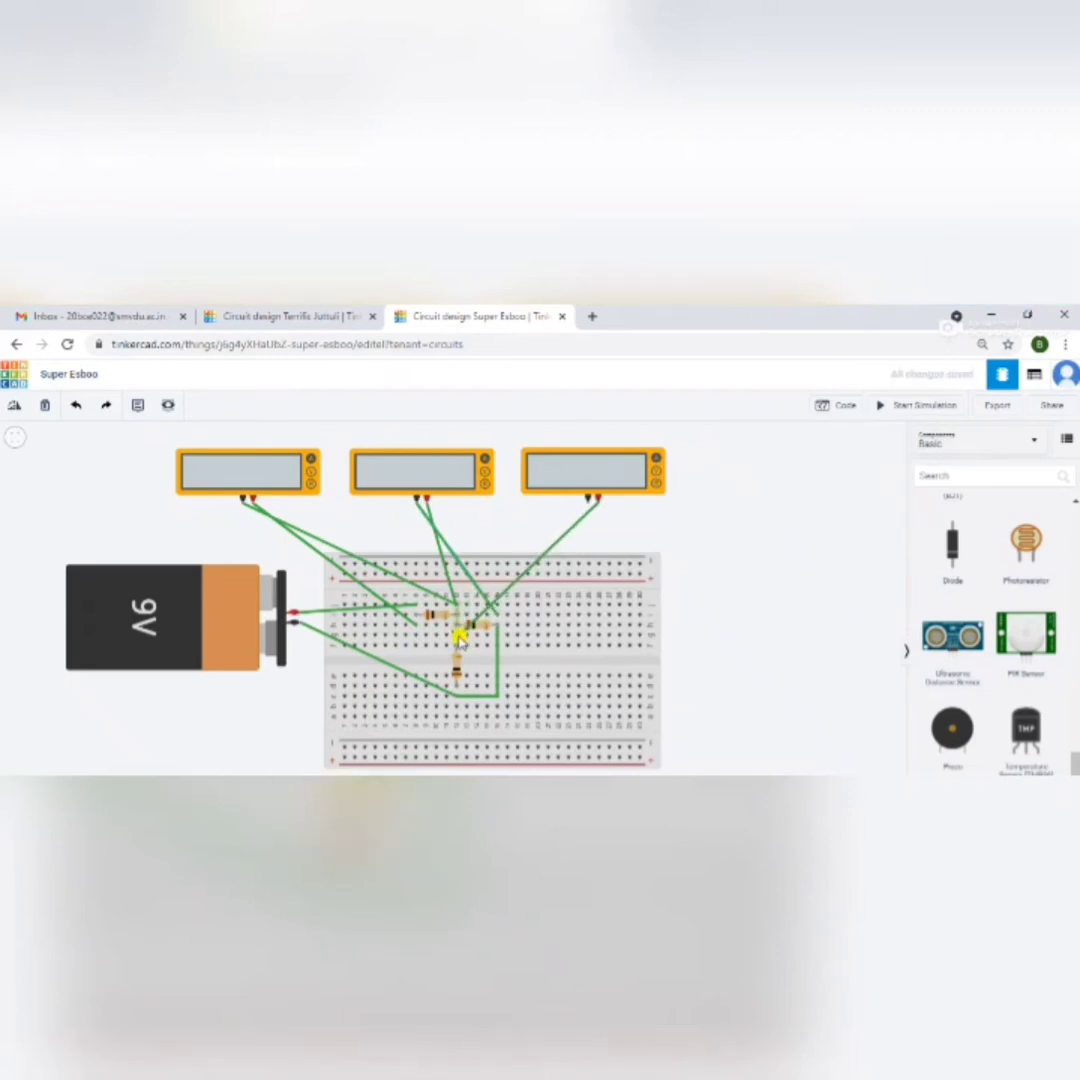
click(590, 500)
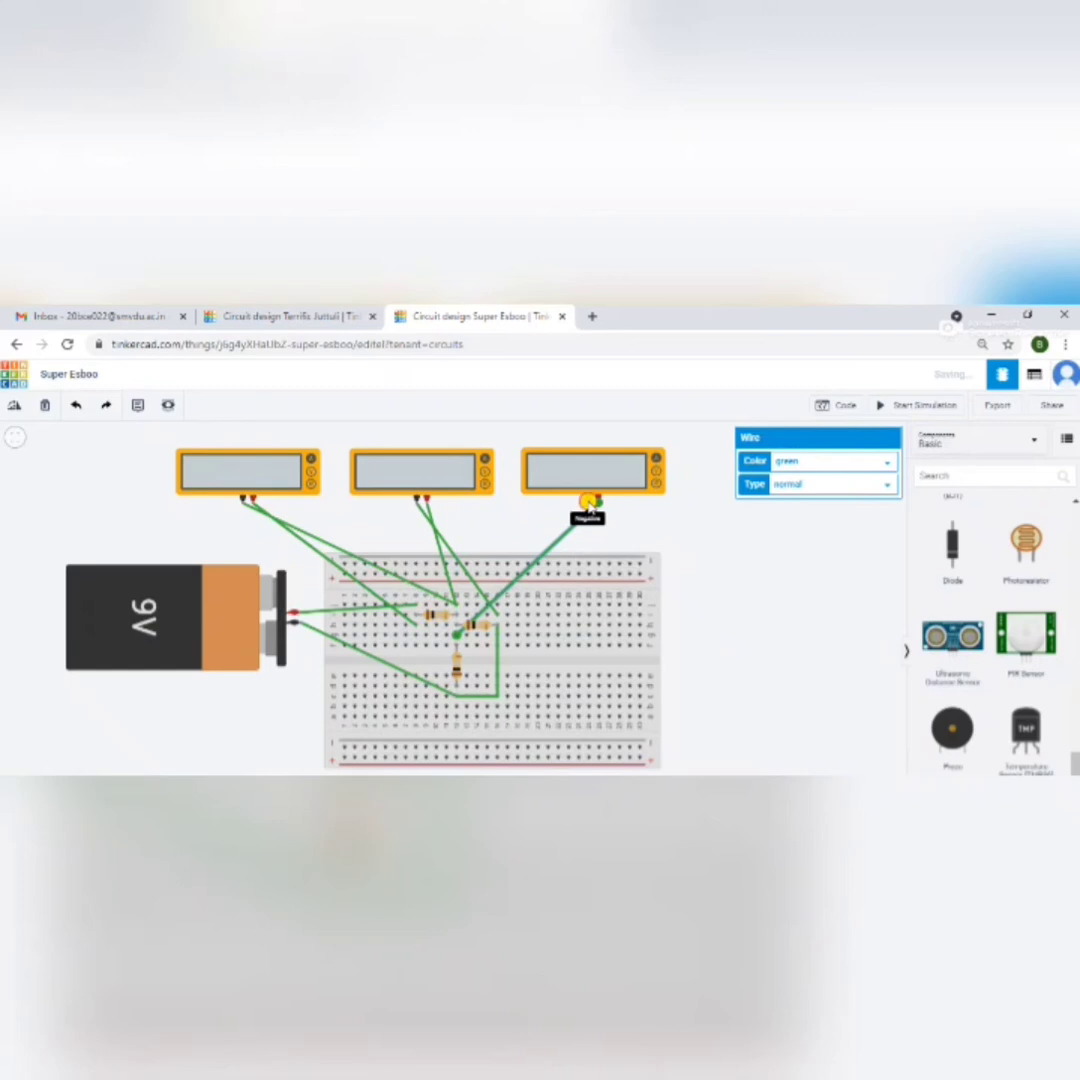
click(482, 685)
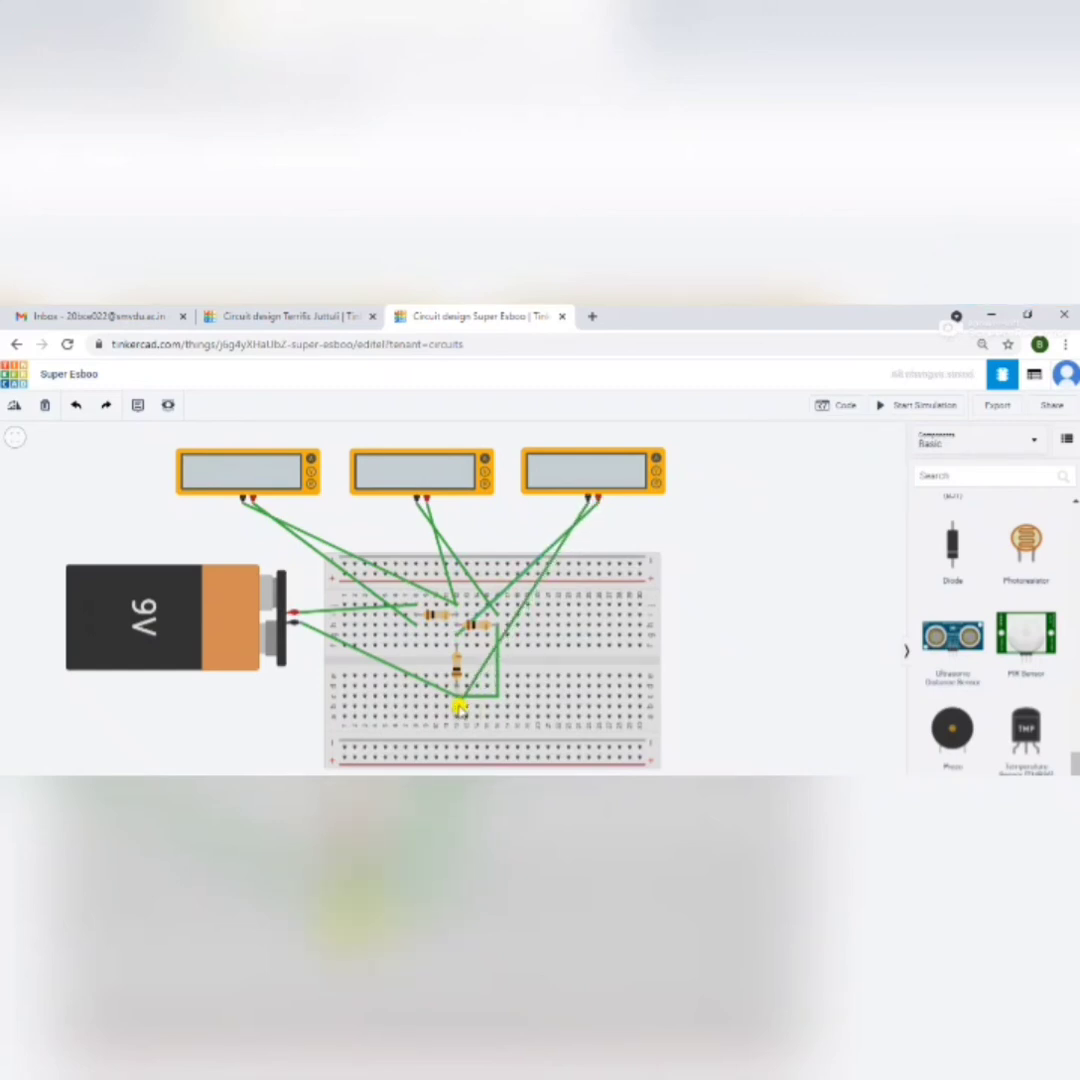
click(458, 705)
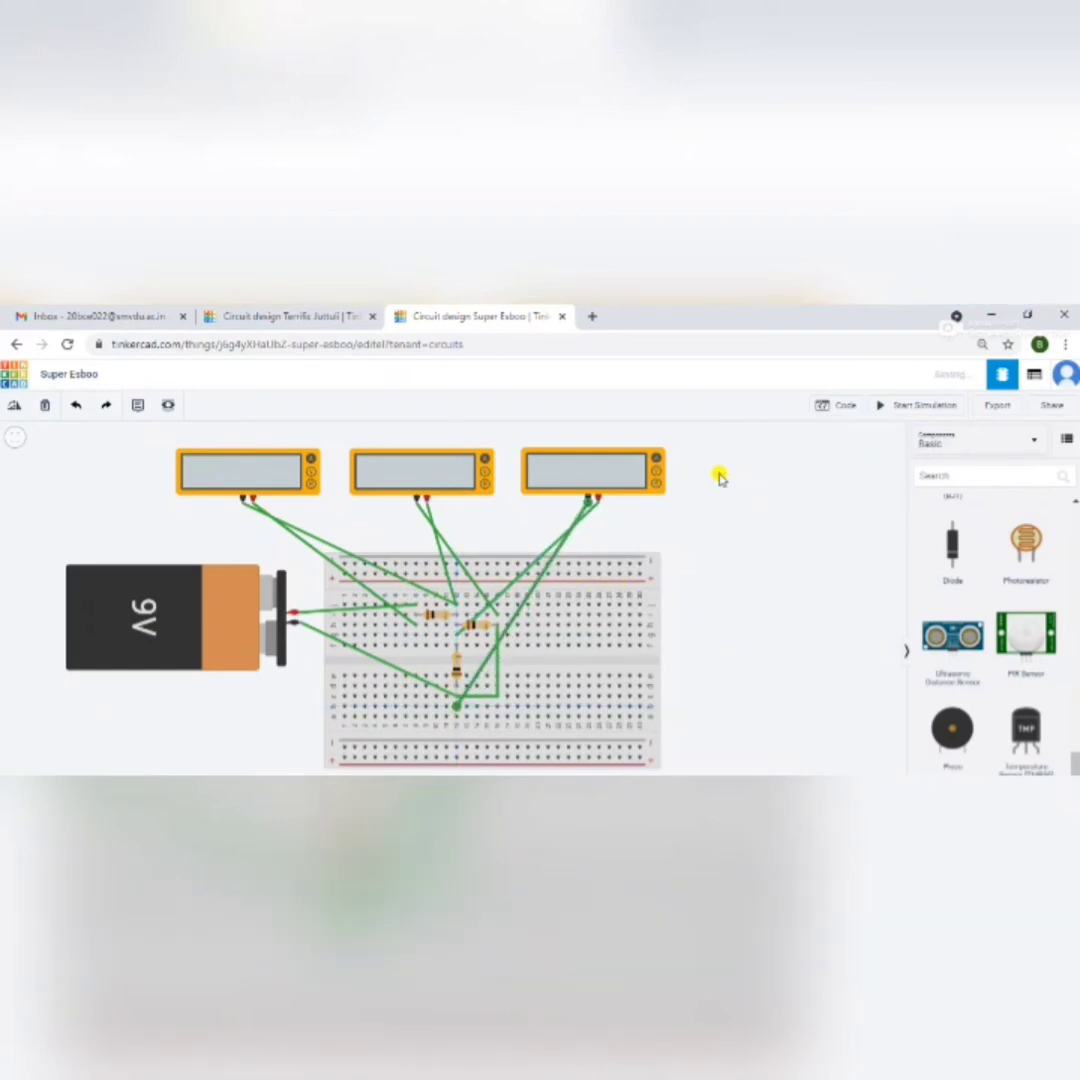
click(893, 407)
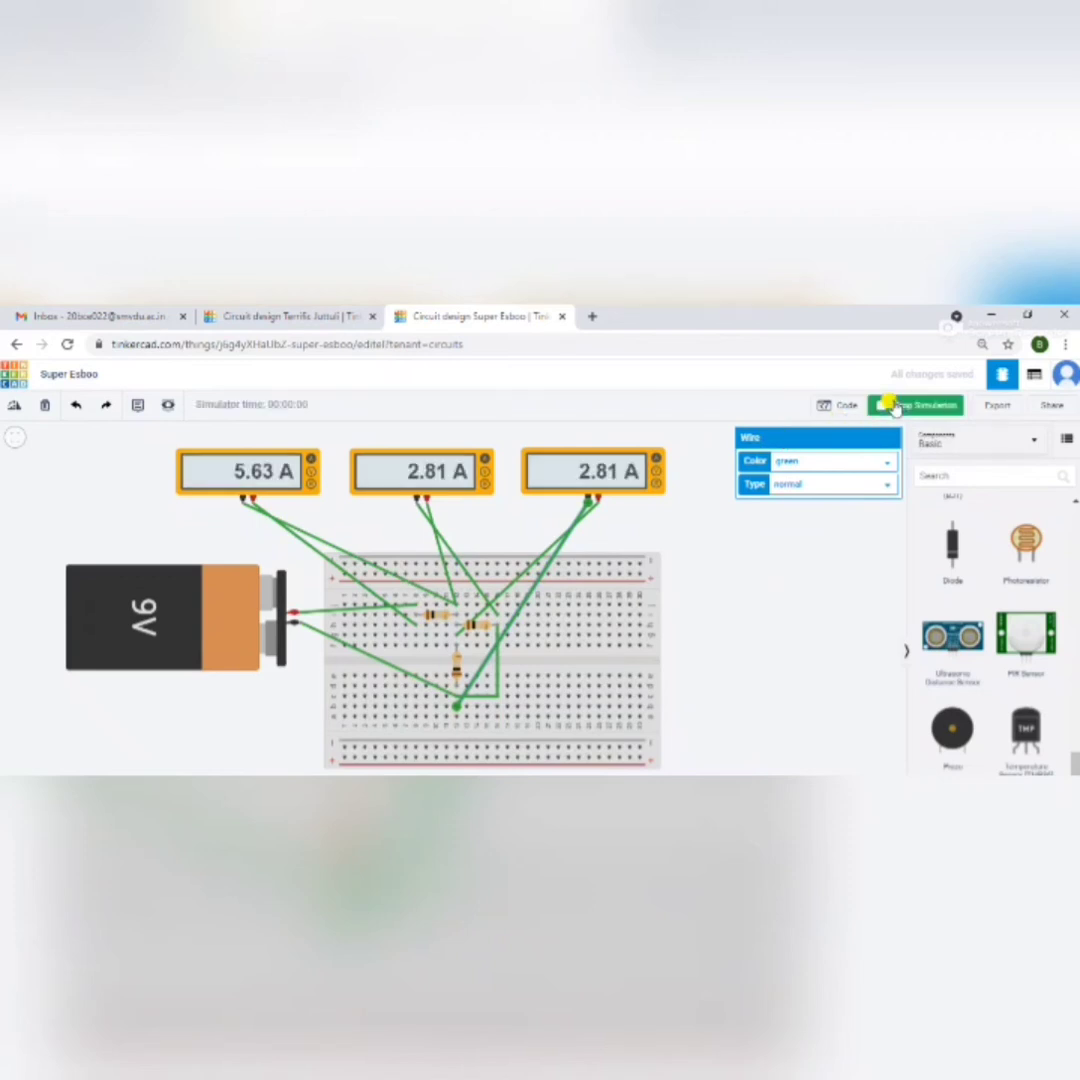